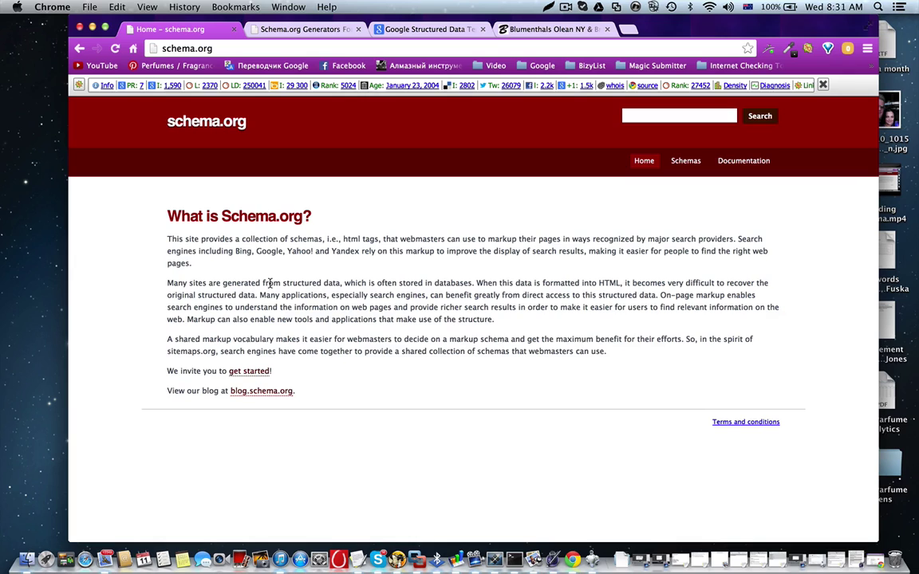
On microDATAgenerator, go to Local Business Generators and open the Local Business (NAP) form
left_click(303, 31)
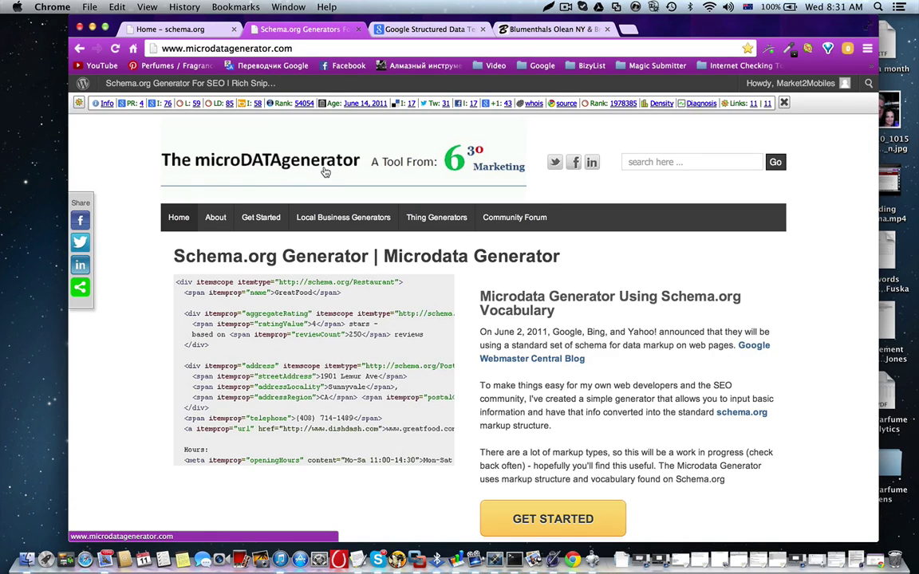
left_click(363, 218)
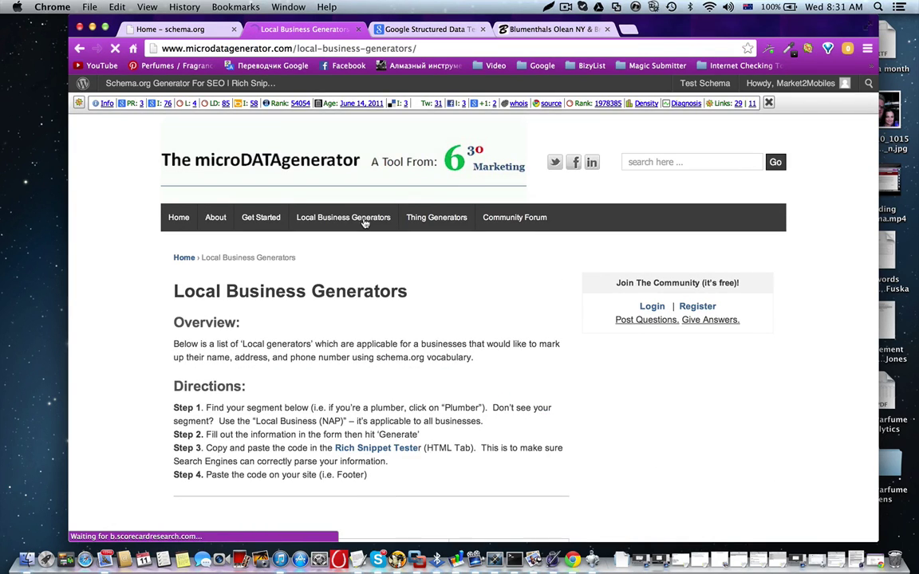
scroll(348, 352, "down", 4)
scroll(347, 356, "down", 3)
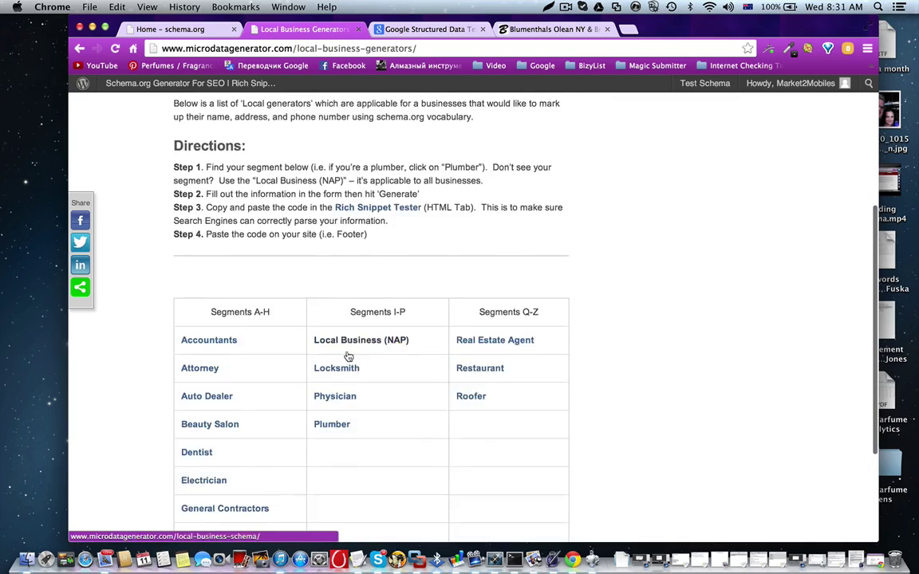
scroll(348, 356, "down", 3)
scroll(348, 356, "down", 1)
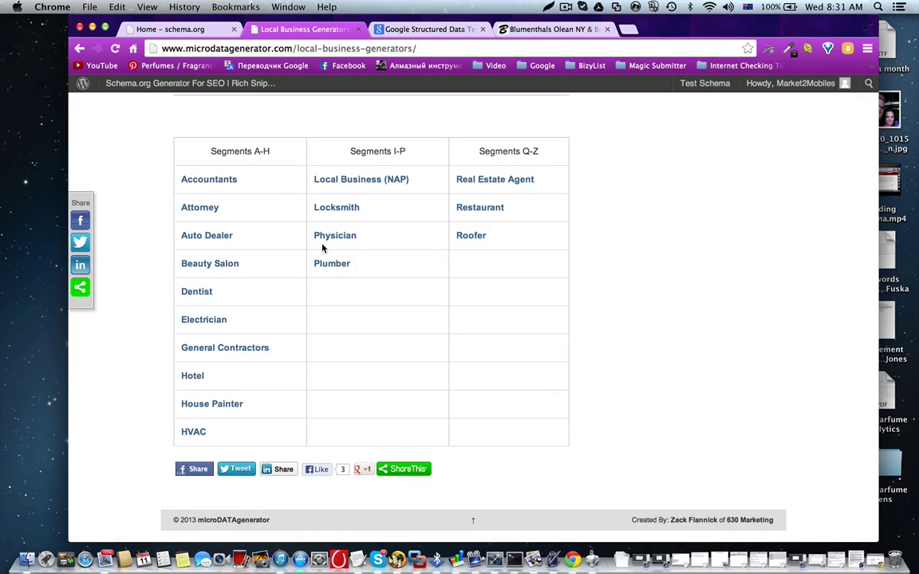
left_click(373, 183)
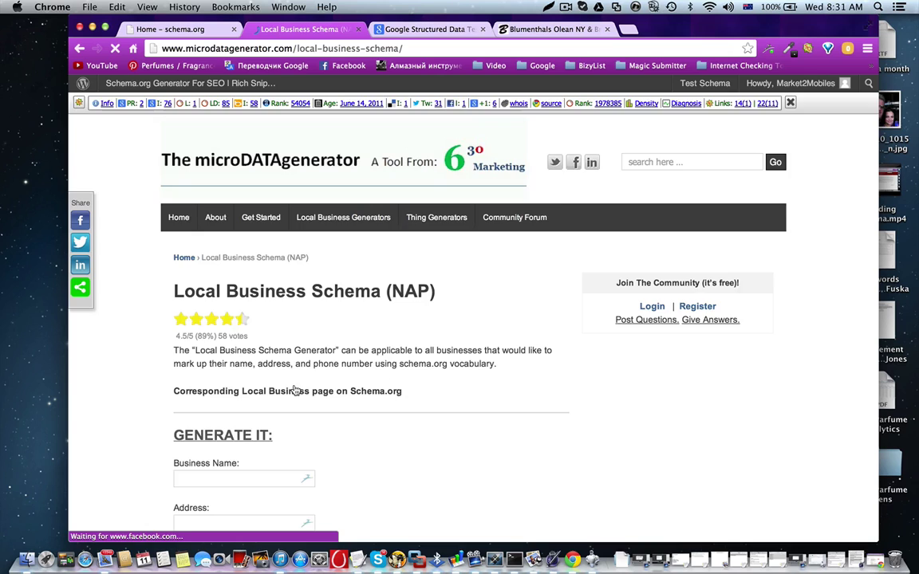
scroll(335, 319, "down", 5)
scroll(294, 383, "down", 3)
Autofill business name Market 2 Mobiles, address 2A / 12 Harvey St Nth and city Eagle Farm
left_click(245, 180)
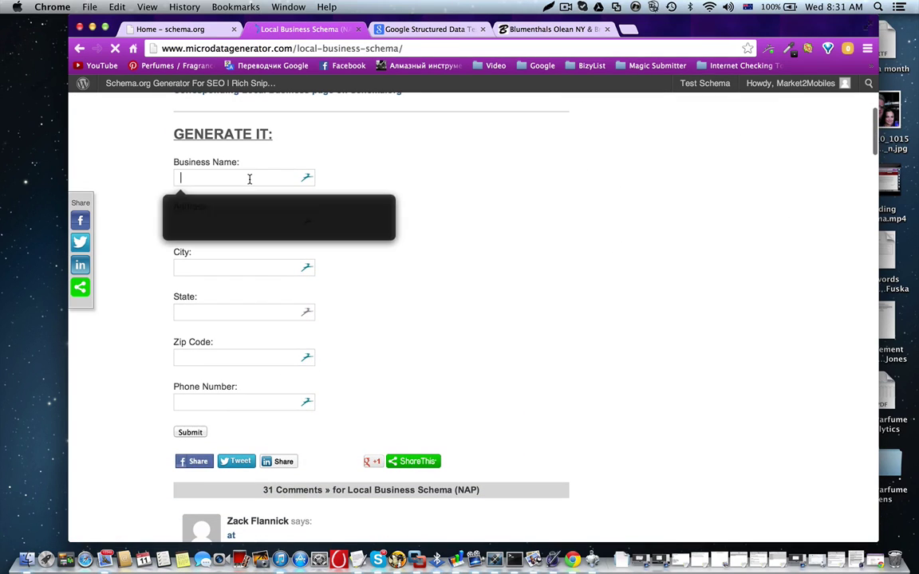
type("m")
left_click(250, 194)
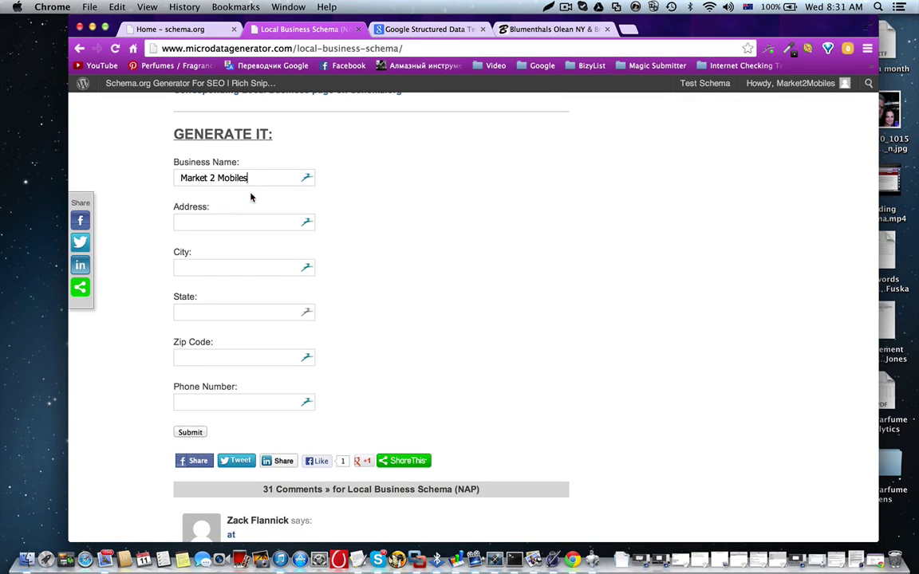
left_click(236, 220)
type("2")
left_click(234, 239)
left_click(213, 267)
type("e")
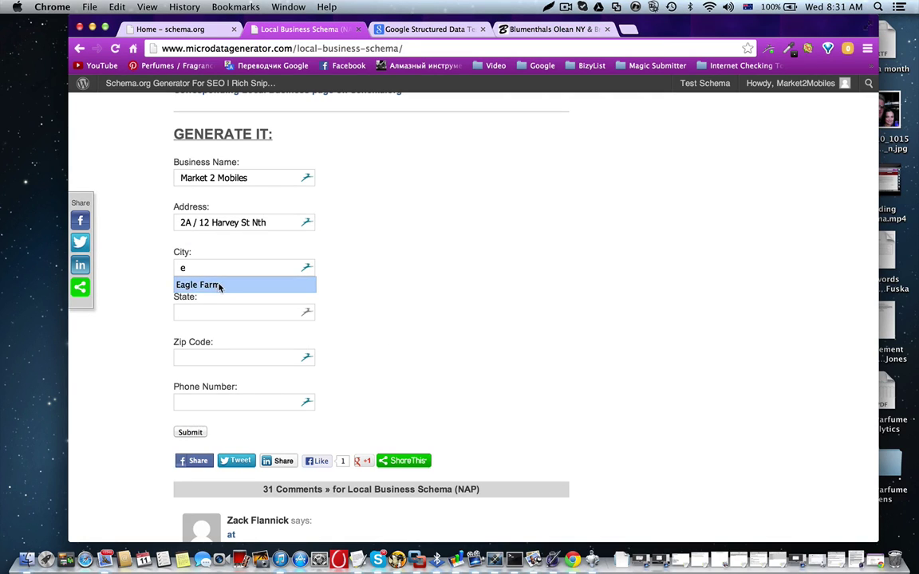
left_click(217, 284)
type("q")
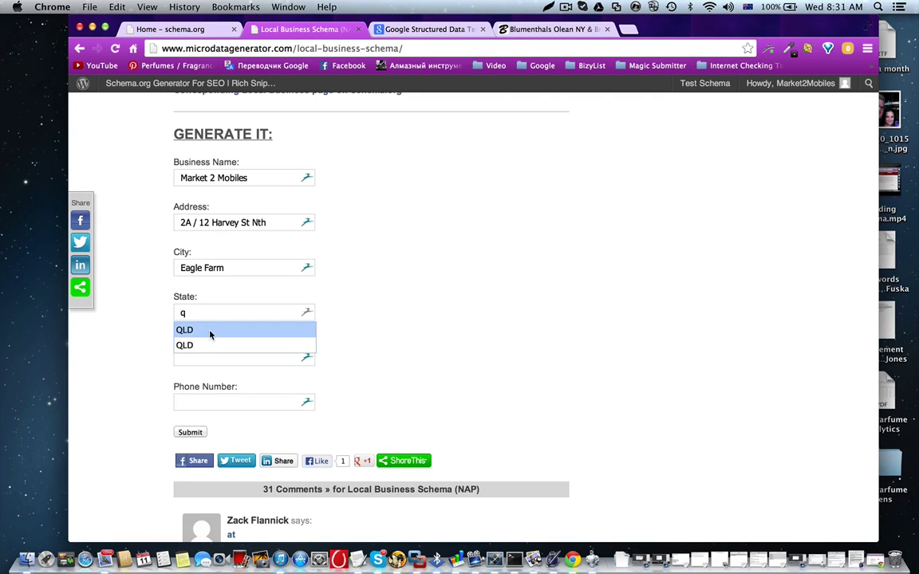
left_click(212, 331)
left_click(214, 355)
type("4")
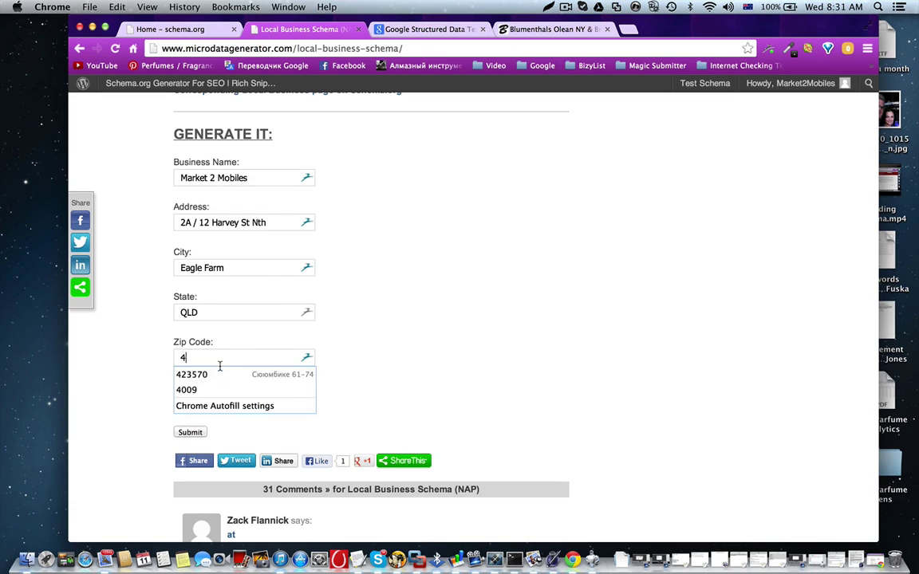
left_click(221, 389)
left_click(222, 403)
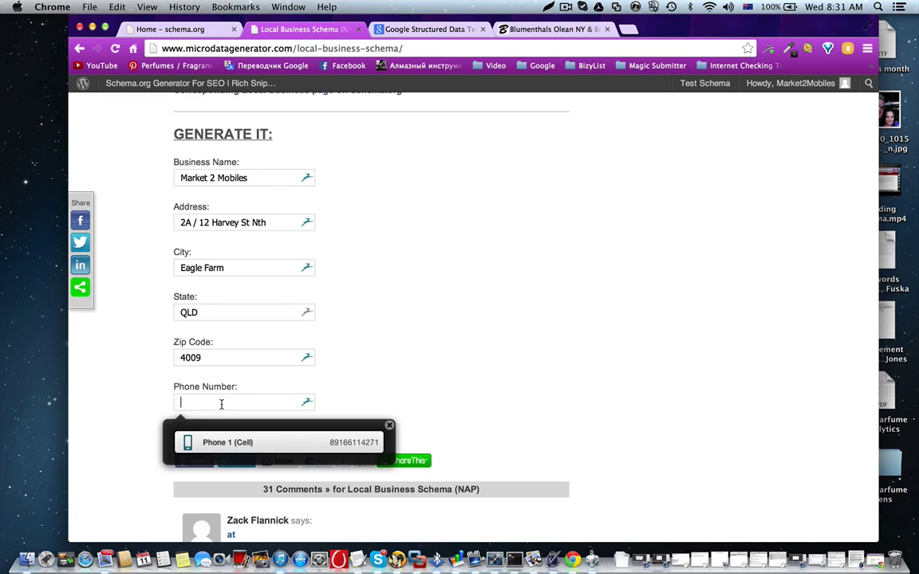
type("0")
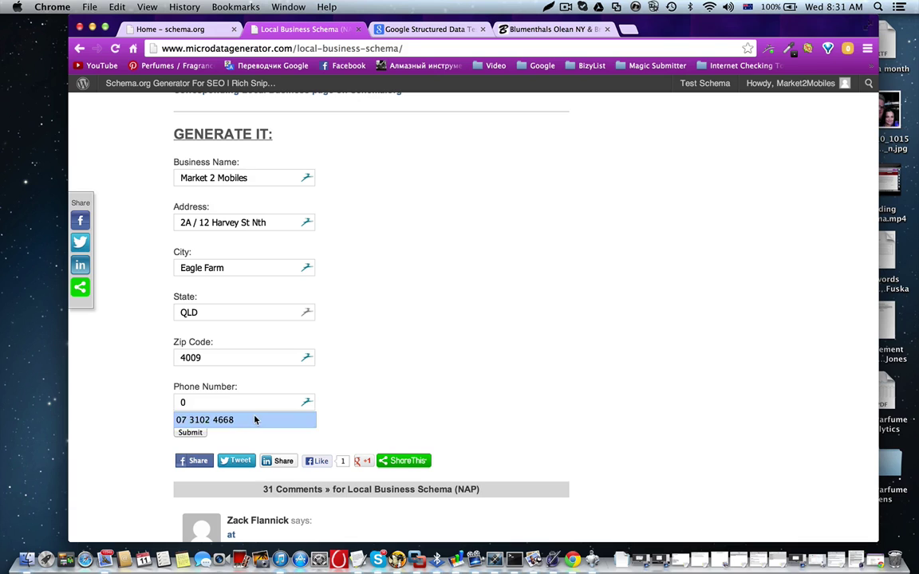
left_click(239, 419)
left_click(200, 434)
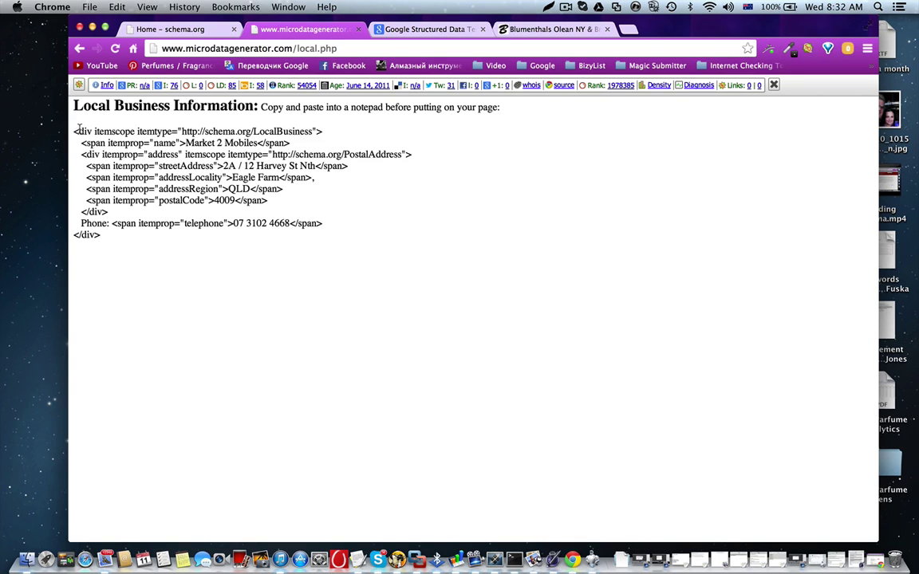
Select and copy the generated Market 2 Mobiles microdata from <div to </div>
mouse_move(73, 132)
left_mouse_down()
mouse_move(195, 213)
mouse_move(219, 239)
left_mouse_up()
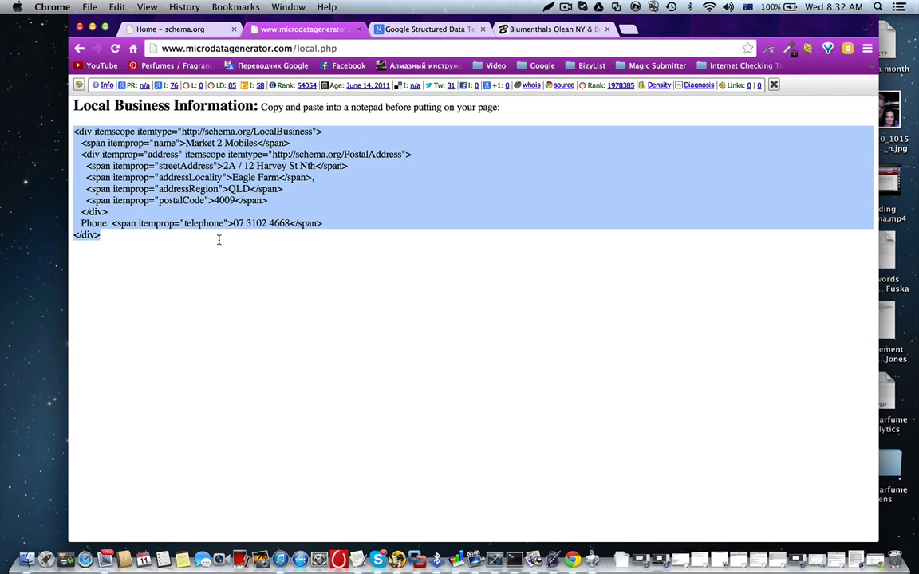
key("super+c")
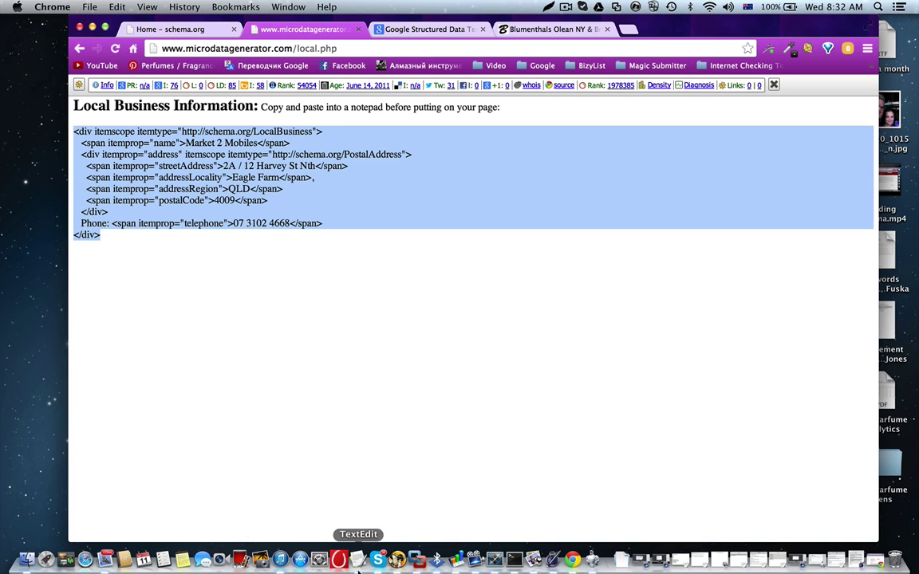
Bring the TextEdit schema note forward with the cursor after its final </div>, moved lower right
left_click(360, 562)
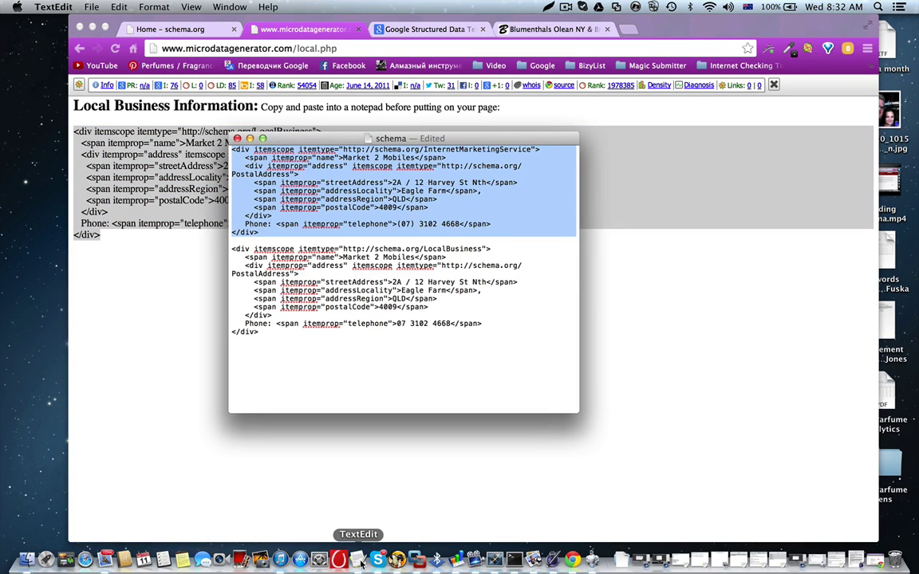
left_click(412, 377)
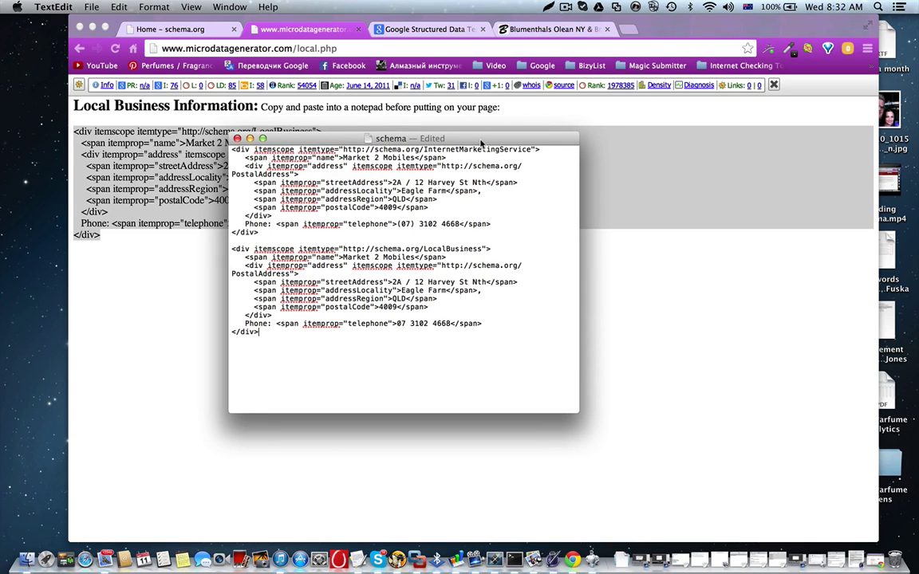
left_click_drag(435, 133, 436, 136)
left_click_drag(488, 153, 642, 319)
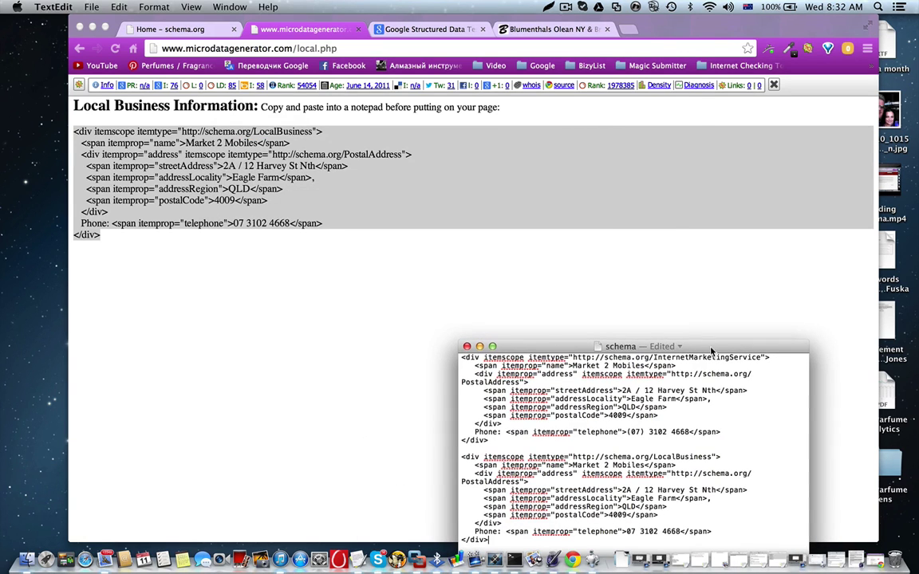
Rearrange the browser and schema note windows, shrink Chrome, and show the Blumenthals page
left_click(278, 135)
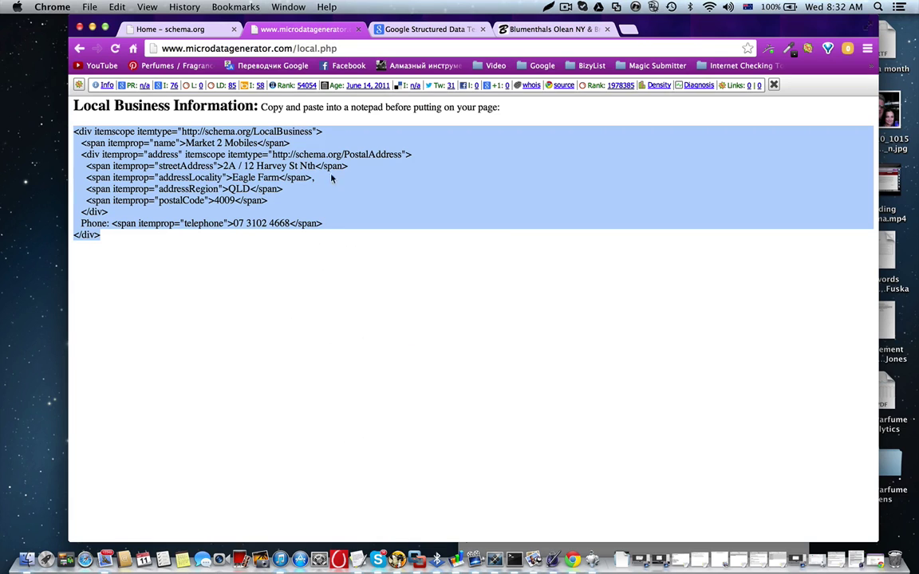
left_click_drag(678, 24, 354, 27)
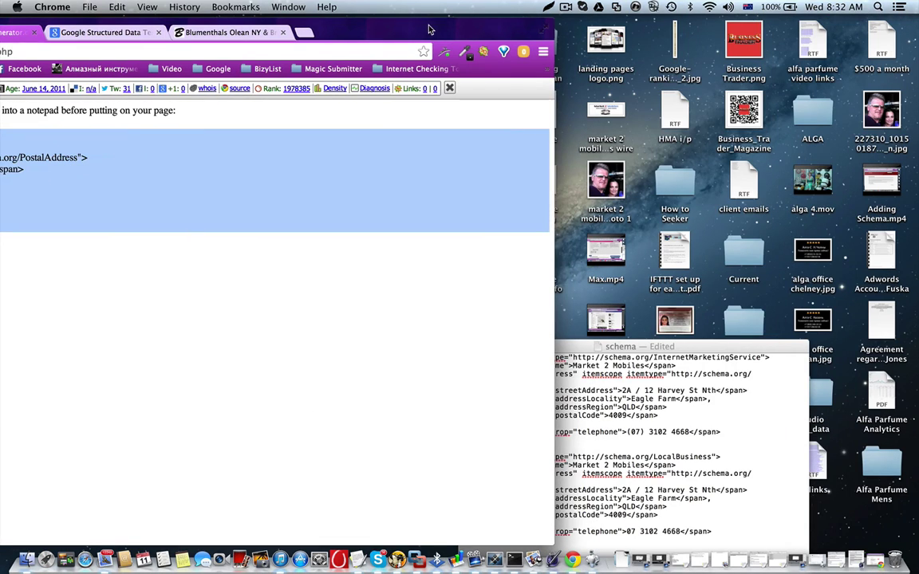
left_click(596, 349)
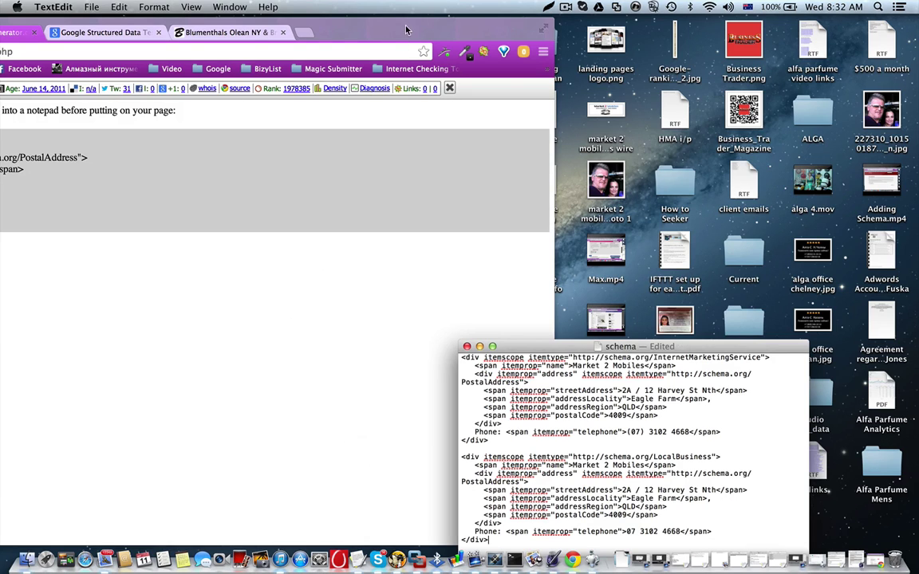
left_click_drag(404, 29, 635, 26)
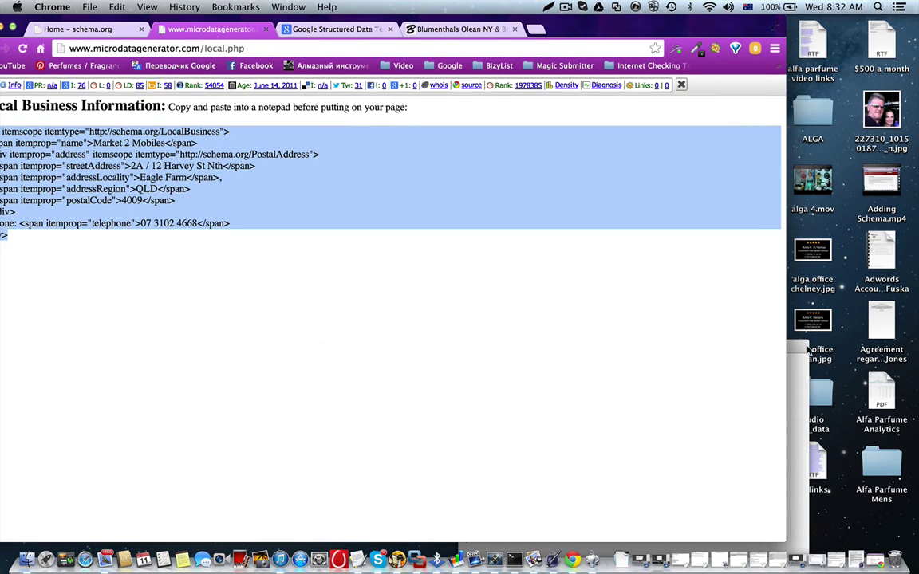
left_click(726, 311)
mouse_move(720, 309)
left_mouse_down()
mouse_move(508, 323)
mouse_move(459, 364)
left_mouse_up()
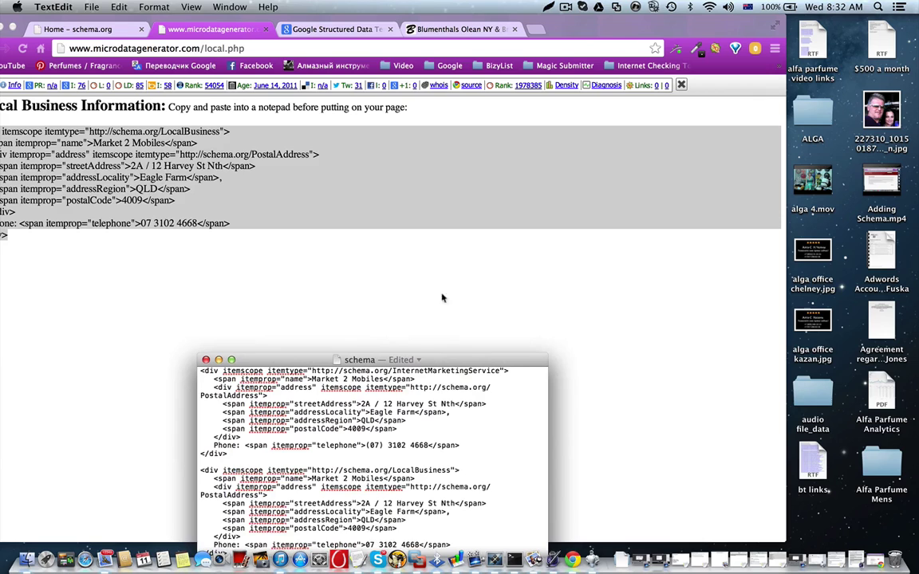
mouse_move(588, 23)
left_mouse_down()
mouse_move(690, 23)
mouse_move(650, 23)
left_mouse_up()
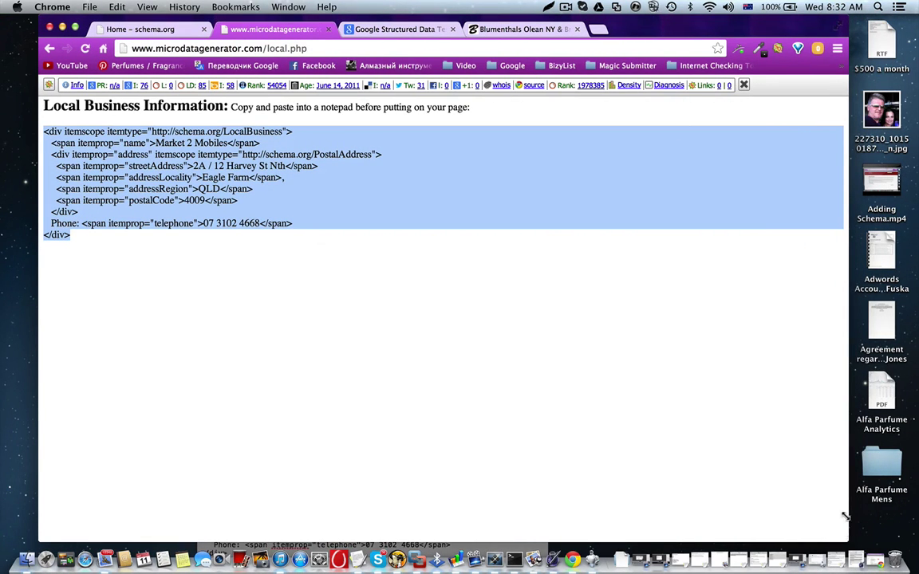
left_click_drag(845, 536, 840, 510)
left_click(520, 30)
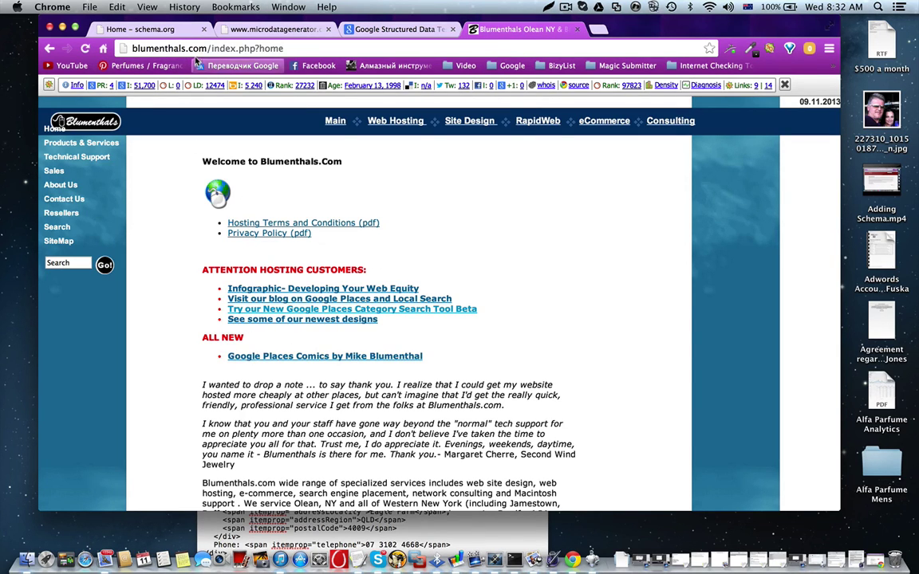
Open Blumenthals' Google Places category search tool, then its complete AU English category list
left_click(309, 311)
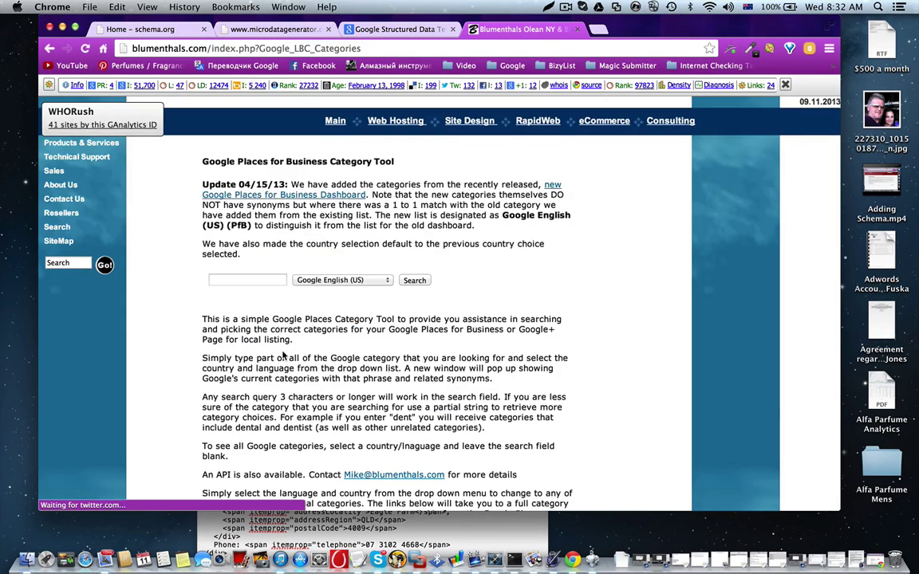
scroll(311, 314, "down", 5)
scroll(327, 279, "down", 5)
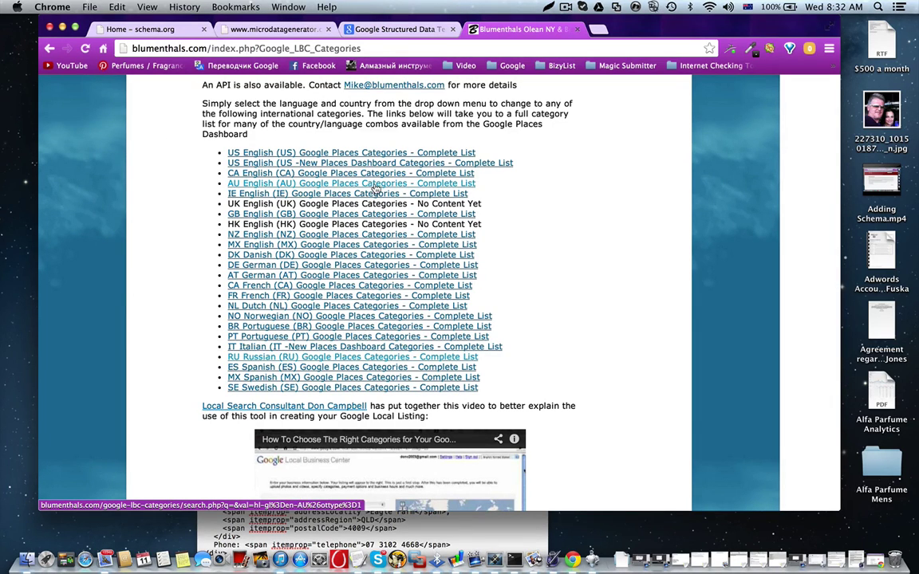
left_click(374, 184)
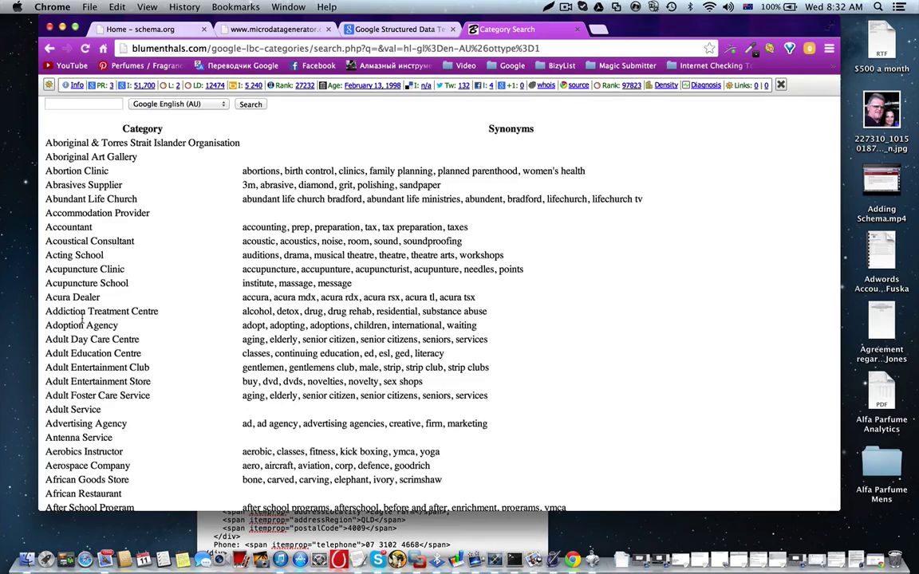
Scroll the AU category list through A–H down to Internet Marketing Service and its synonyms
scroll(123, 392, "down", 10)
scroll(124, 393, "down", 10)
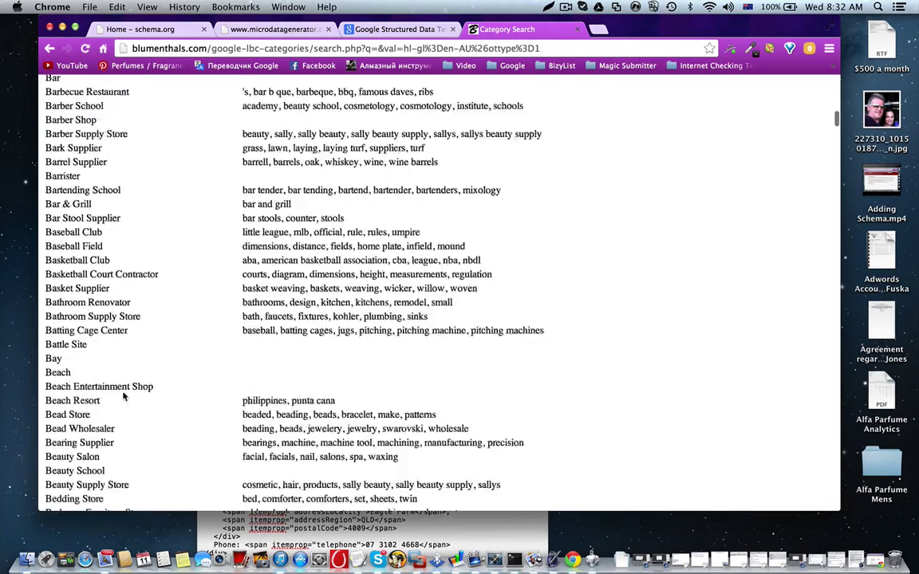
scroll(124, 394, "down", 10)
scroll(124, 395, "down", 10)
scroll(124, 395, "down", 10)
scroll(124, 394, "down", 6)
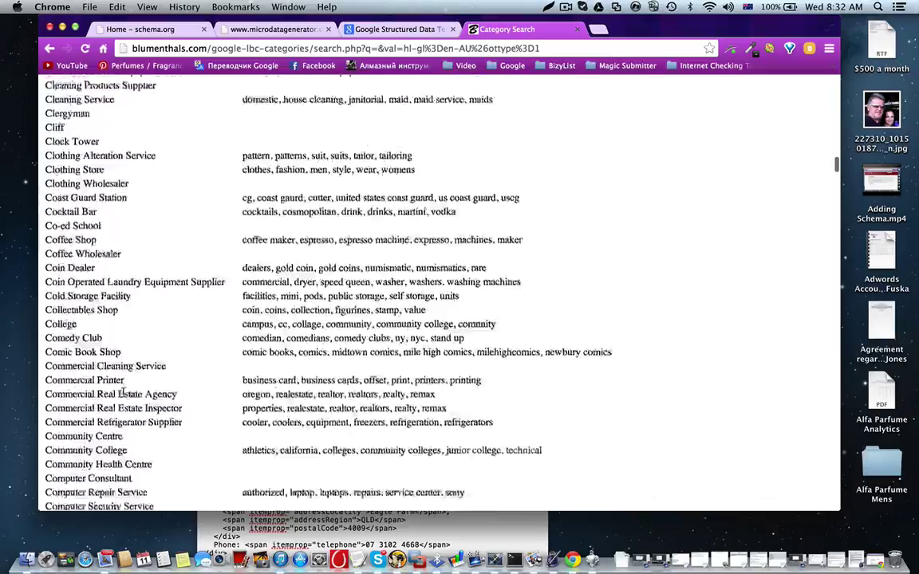
scroll(122, 392, "down", 3)
scroll(123, 390, "down", 5)
scroll(123, 392, "down", 10)
scroll(122, 393, "down", 10)
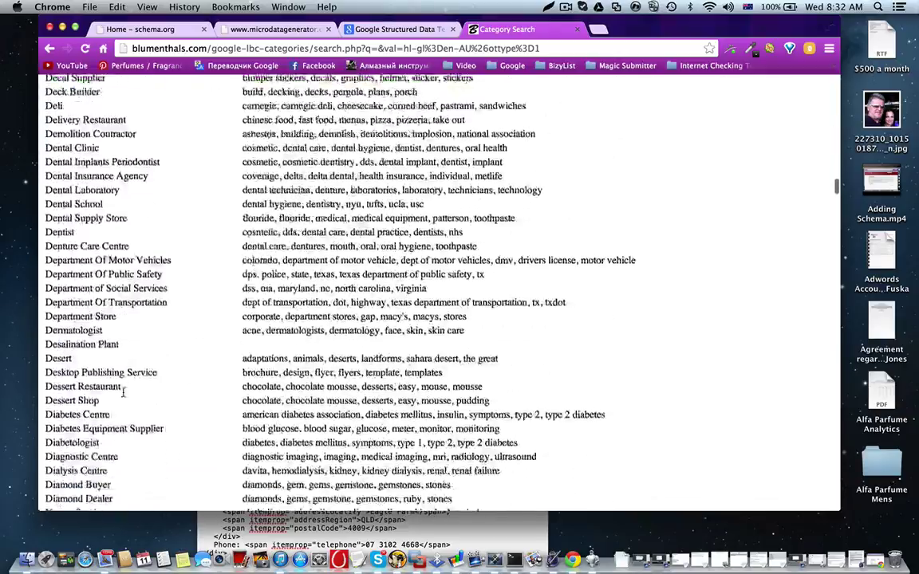
scroll(124, 394, "down", 10)
scroll(124, 396, "down", 10)
scroll(123, 397, "down", 10)
scroll(123, 396, "down", 10)
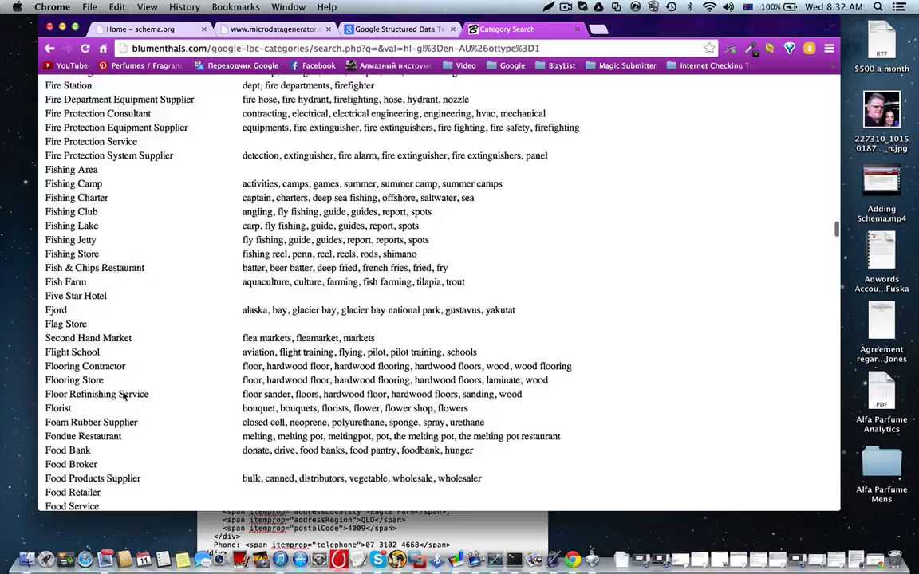
scroll(124, 396, "down", 5)
scroll(123, 396, "down", 10)
scroll(123, 396, "down", 10)
scroll(123, 395, "down", 10)
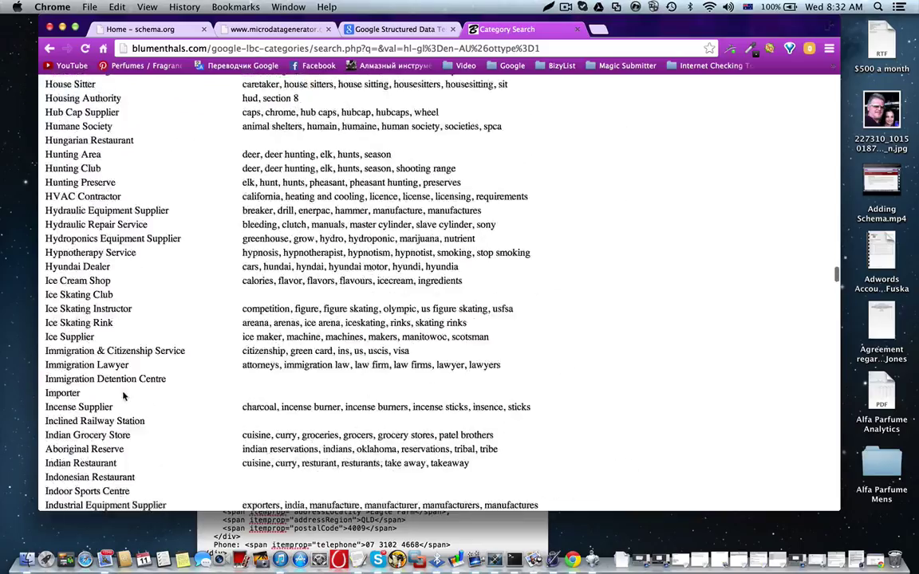
scroll(124, 393, "down", 2)
scroll(124, 391, "up", 5)
scroll(123, 392, "down", 10)
scroll(123, 394, "down", 10)
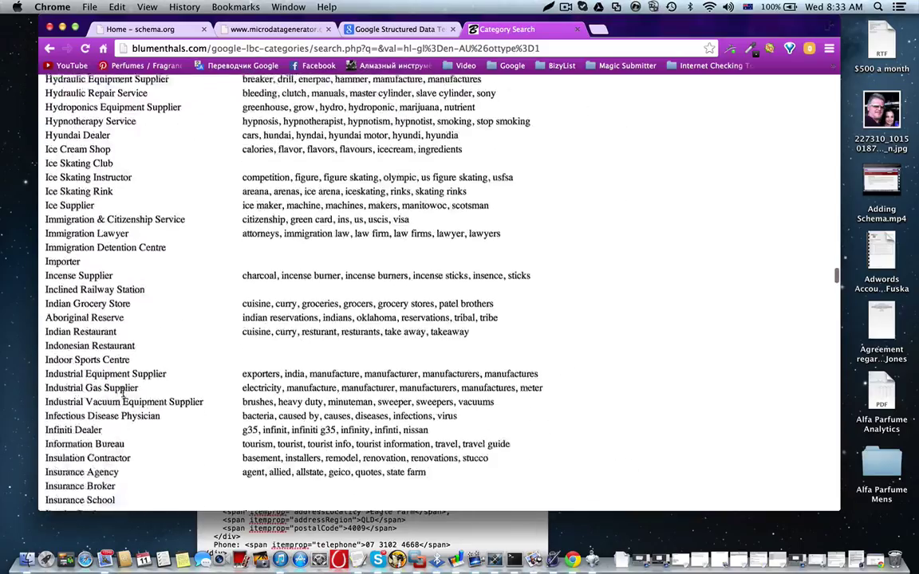
scroll(123, 395, "down", 2)
scroll(124, 396, "down", 10)
scroll(123, 396, "down", 3)
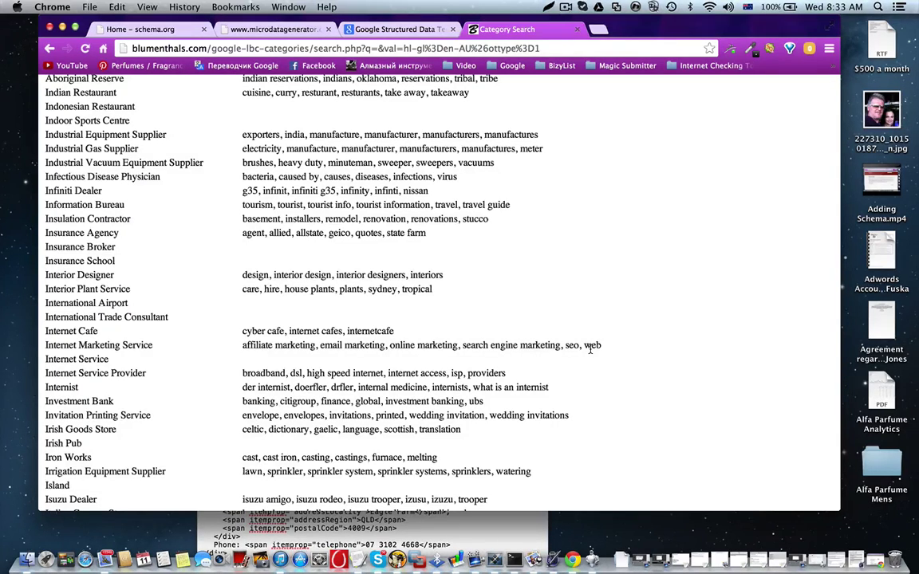
Raise the TextEdit schema note and copy its first InternetMarketingService div block
left_click(443, 528)
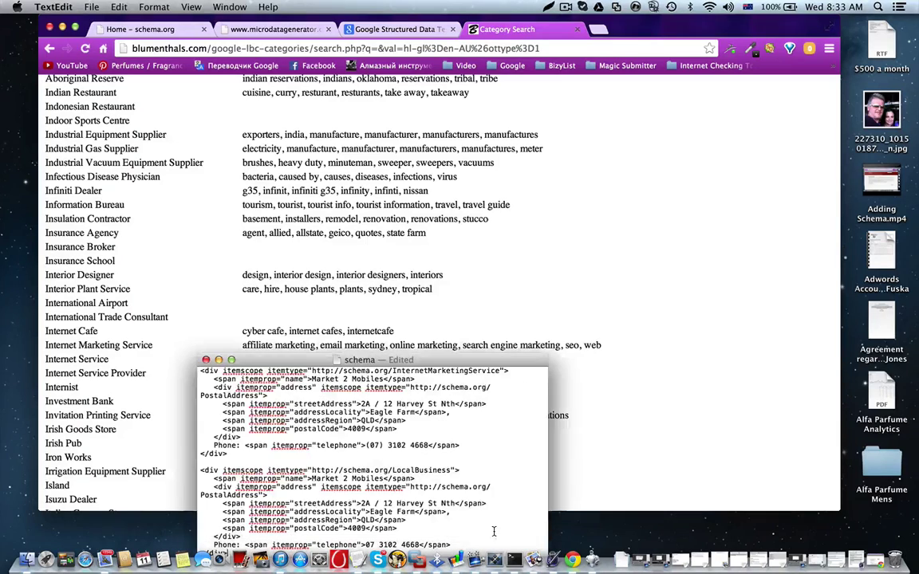
left_click_drag(466, 363, 485, 174)
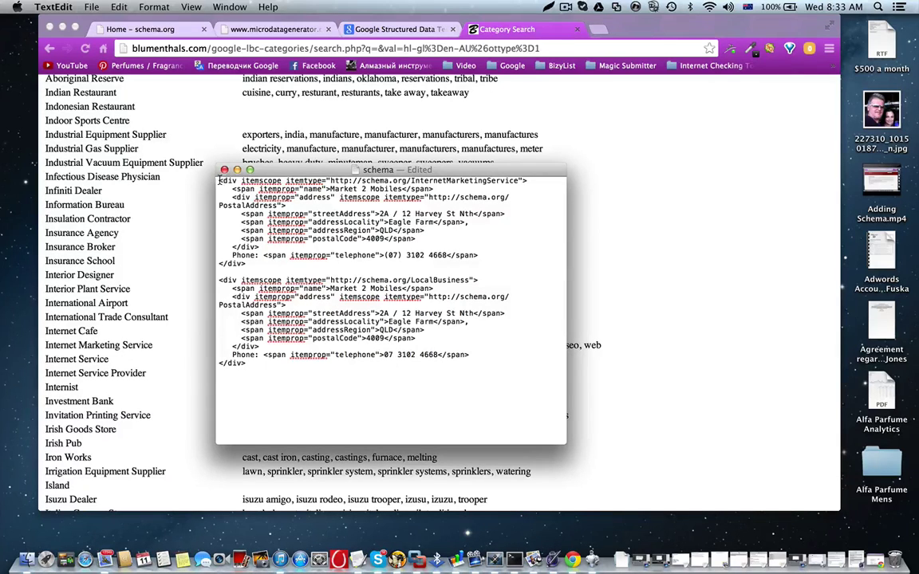
left_click_drag(220, 180, 255, 265)
key("super+c")
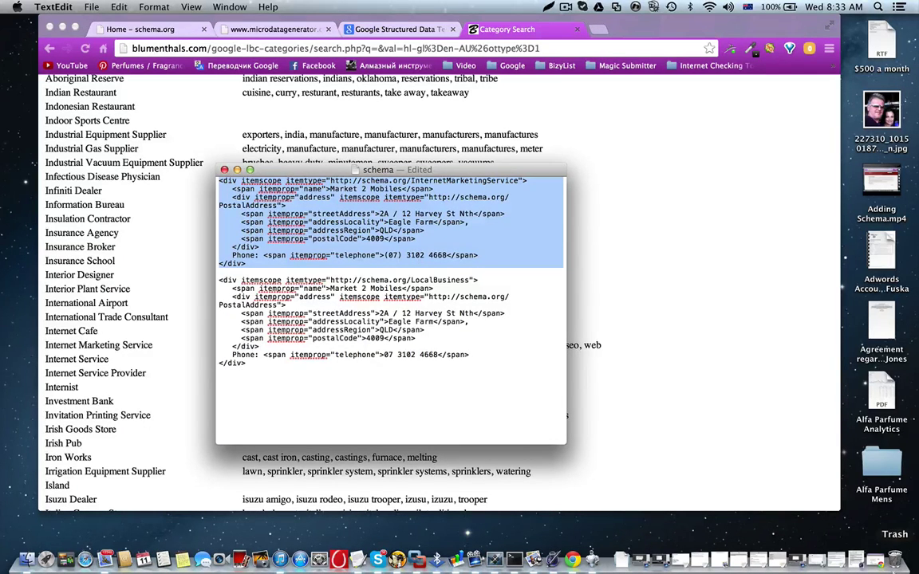
Restore Chrome, go to the Market 2 Mobiles admin, and open Admin settings, leaving unsaved
left_click(800, 561)
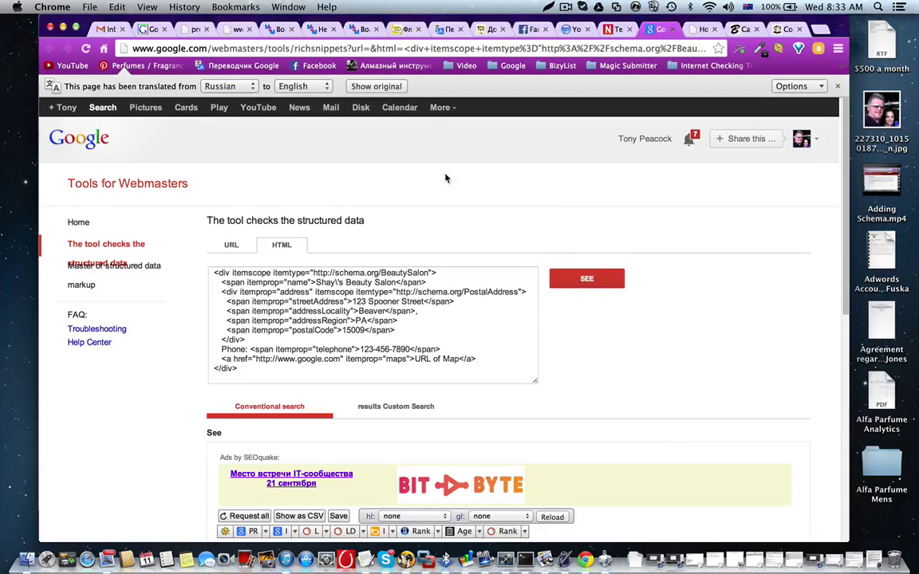
left_click(279, 29)
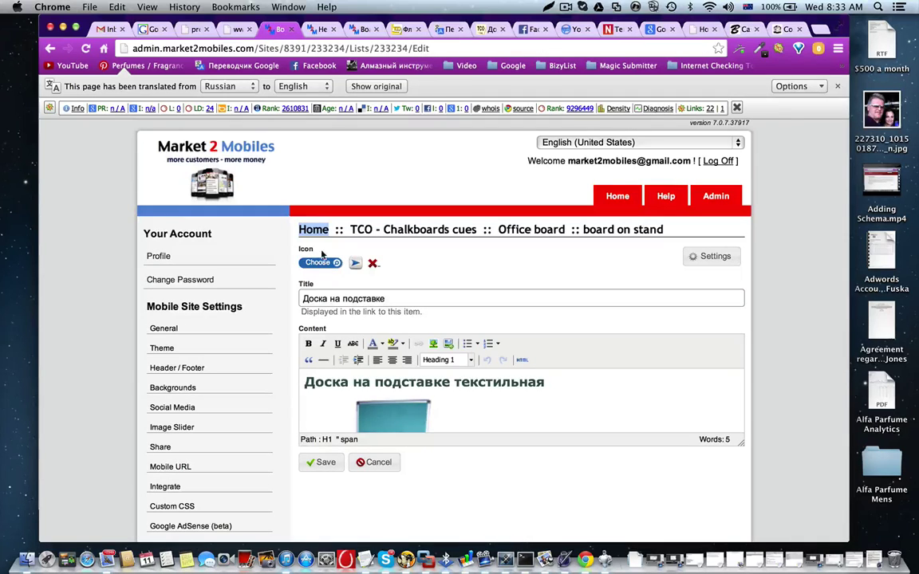
left_click(321, 32)
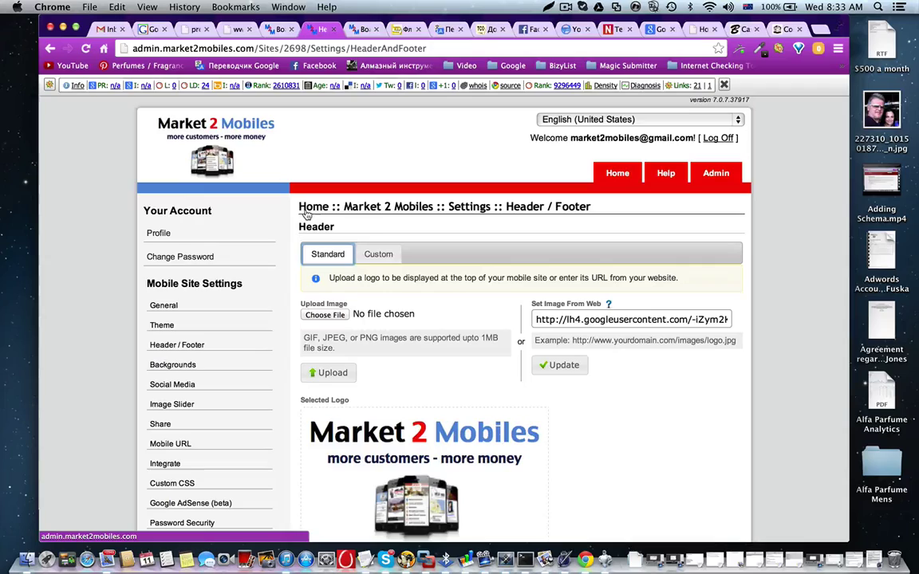
scroll(242, 366, "down", 5)
scroll(241, 365, "up", 3)
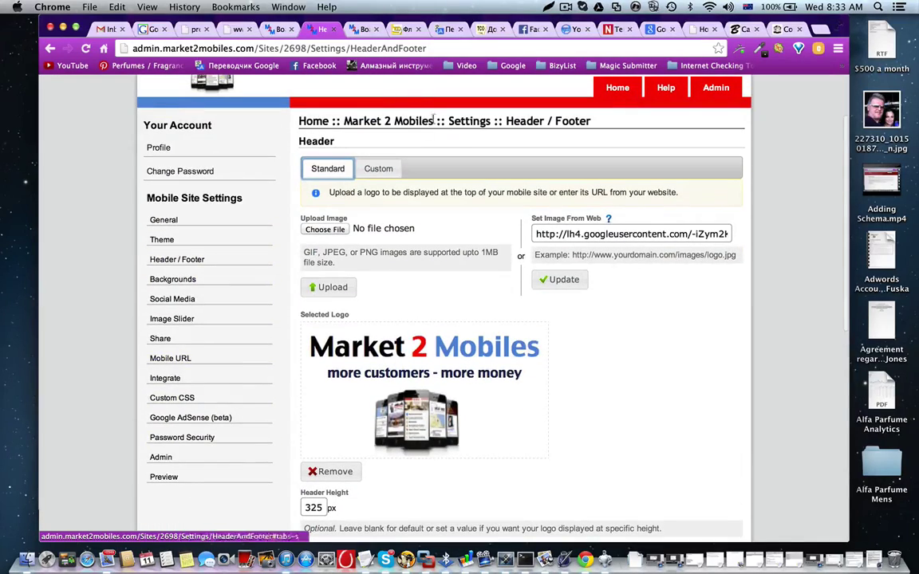
scroll(433, 120, "up", 2)
scroll(177, 388, "down", 5)
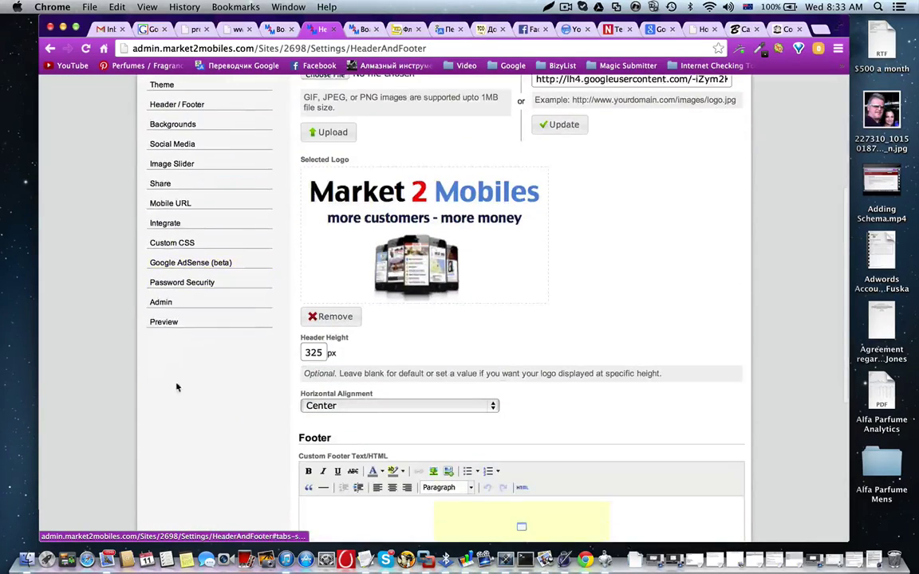
left_click(162, 304)
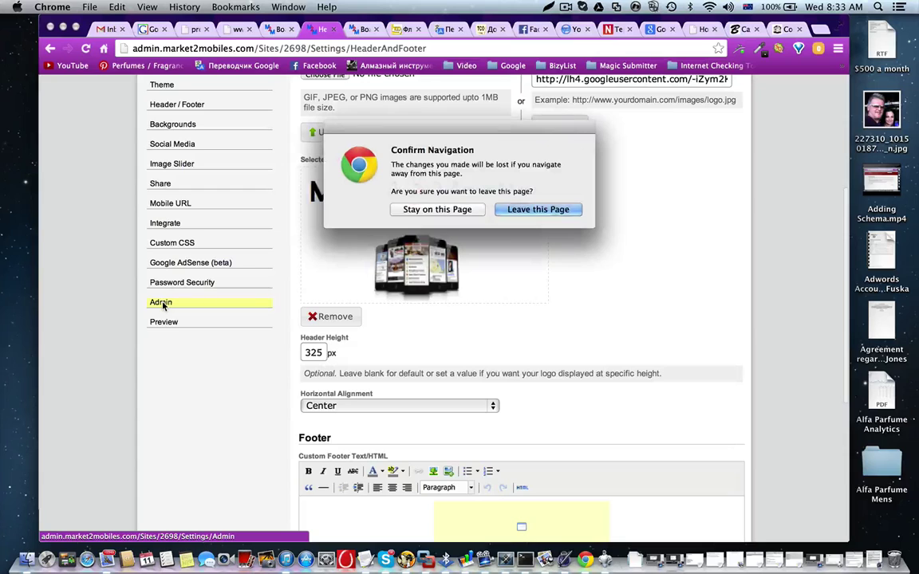
left_click(520, 210)
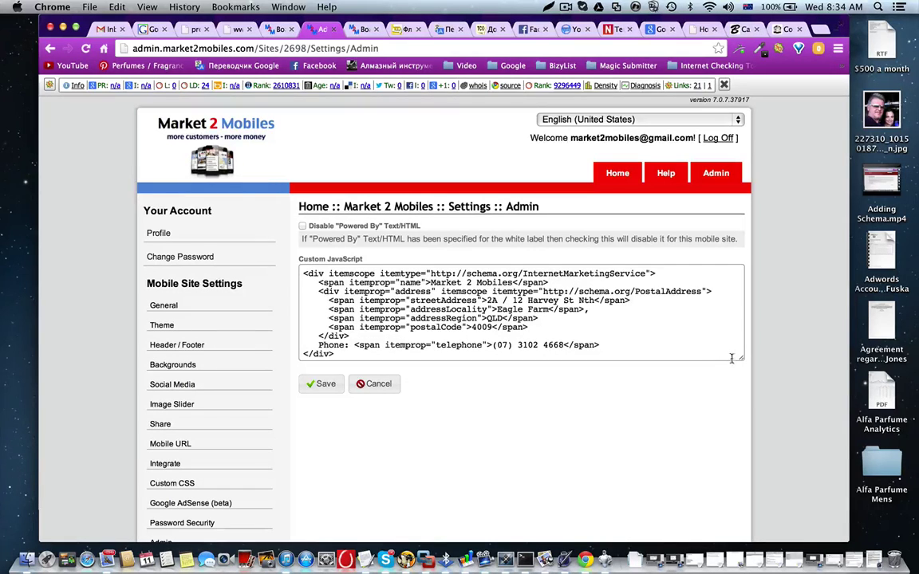
Select the older Organization and author code in the Custom JavaScript box and scroll down
left_click(665, 323)
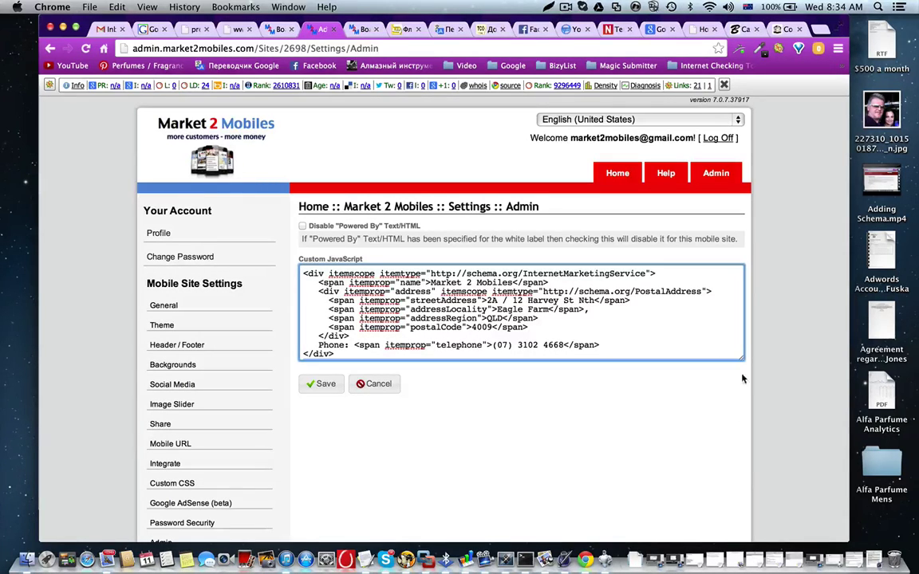
left_click_drag(665, 347, 746, 445)
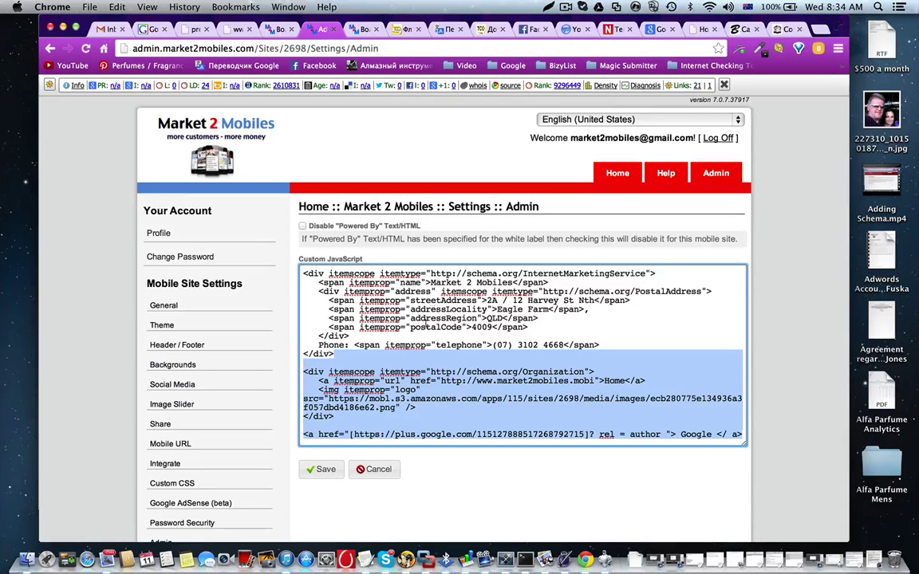
scroll(277, 468, "down", 2)
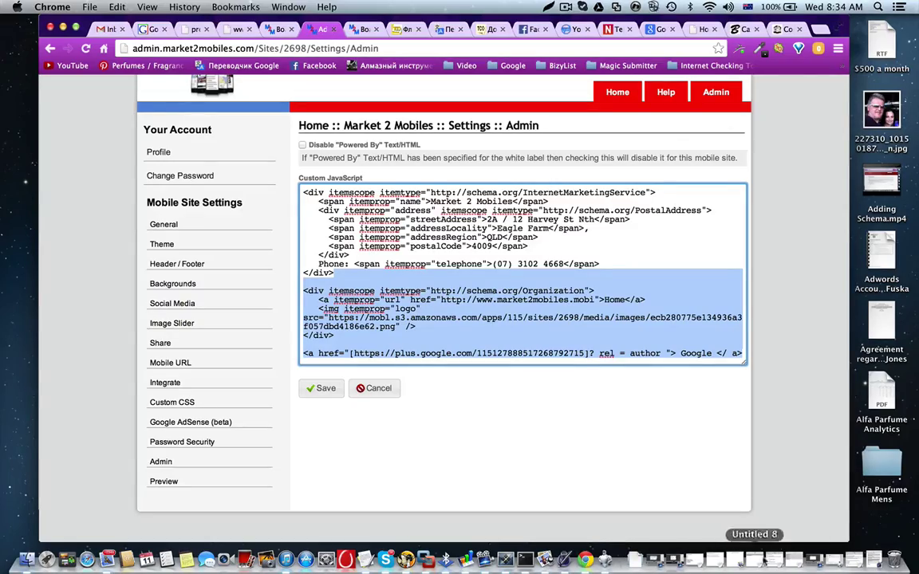
Return to microDATAgenerator, go back, open Thing Generators and choose Aggregate Ratings
left_click(64, 27)
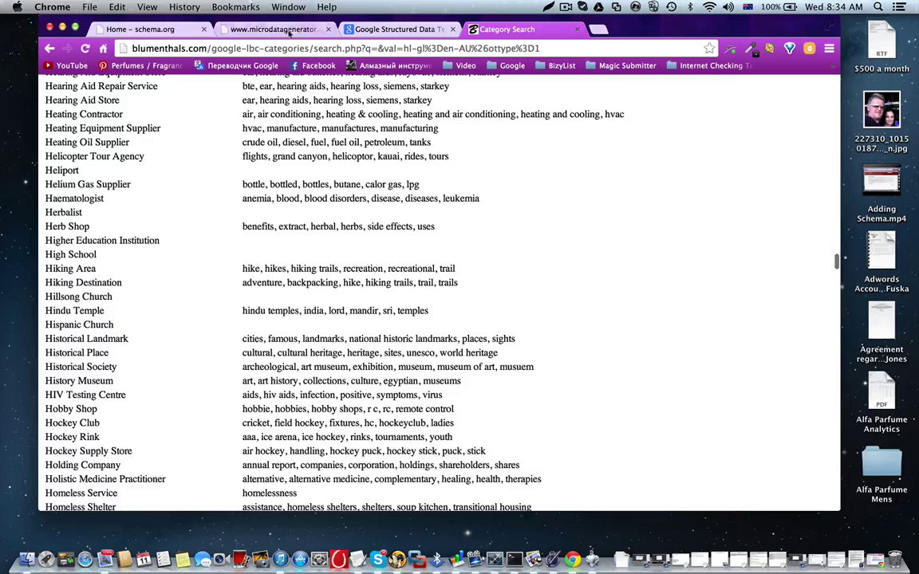
left_click(271, 29)
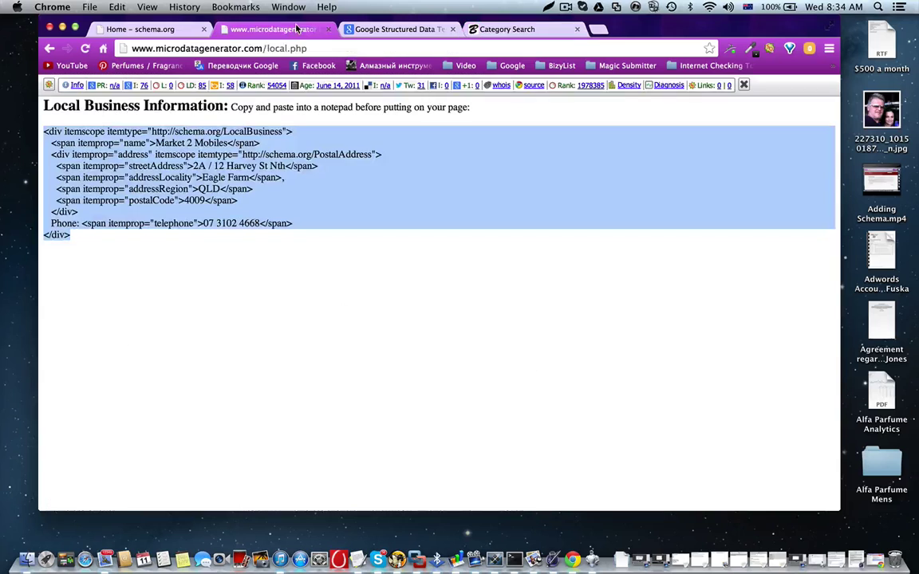
left_click(50, 48)
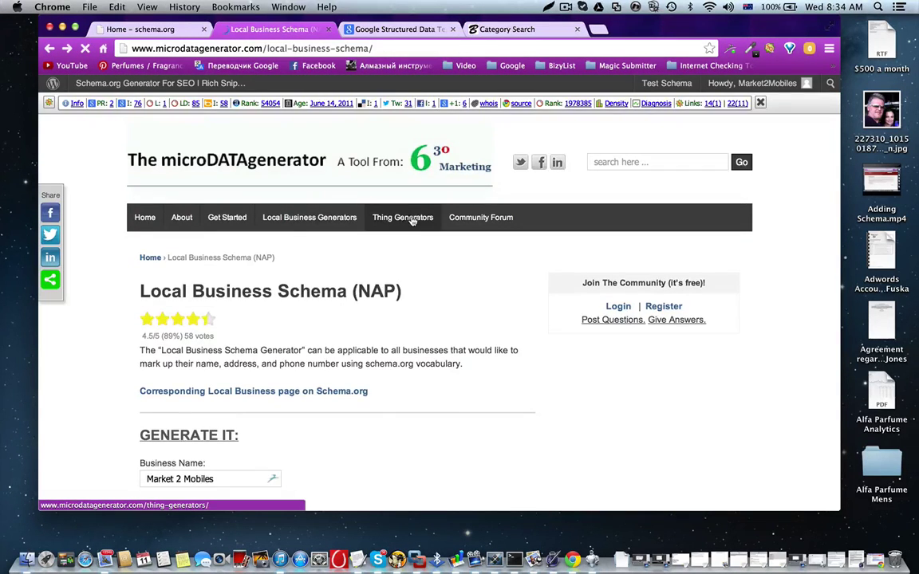
left_click(411, 219)
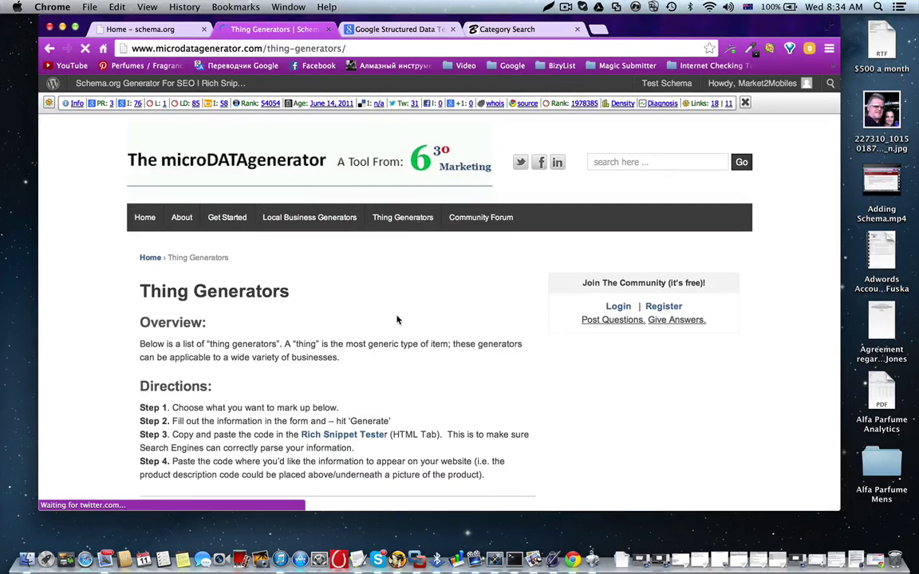
scroll(400, 318, "down", 5)
scroll(400, 318, "down", 2)
scroll(397, 320, "down", 5)
scroll(375, 307, "up", 2)
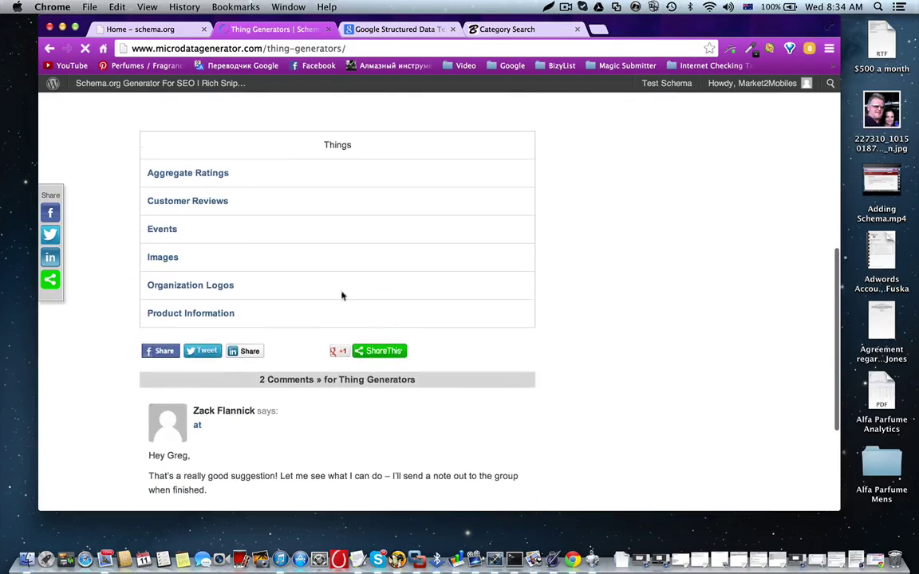
left_click(197, 176)
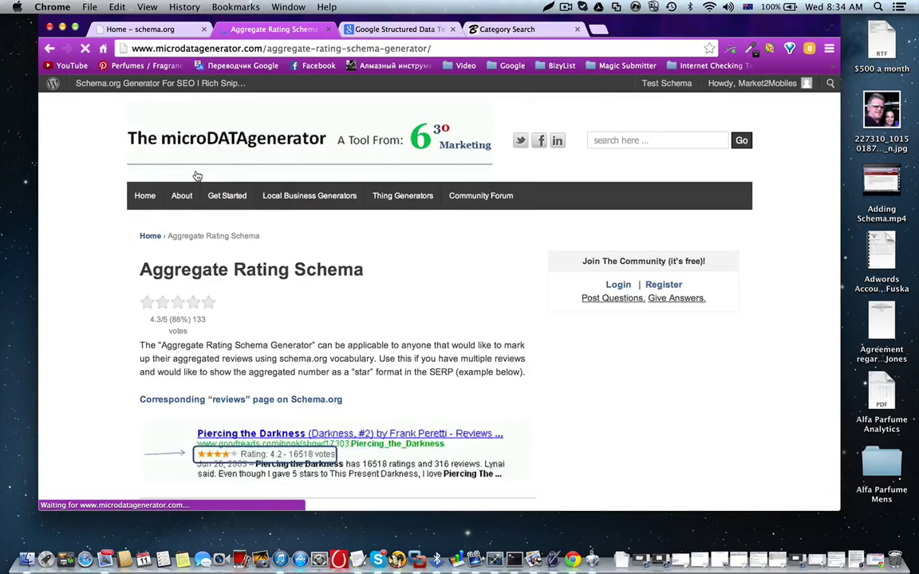
scroll(205, 211, "down", 5)
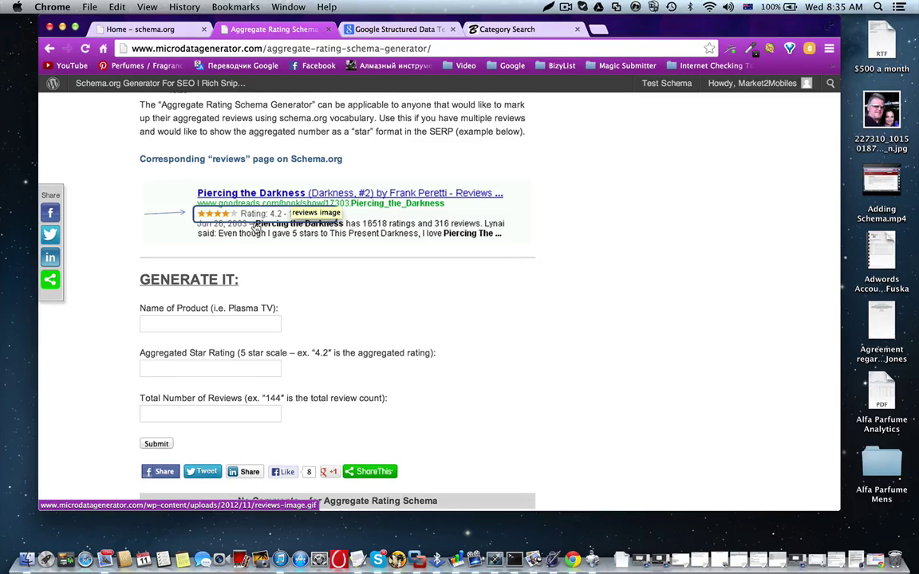
Go back to the Thing Generators list and open the Organization Logos generator
scroll(239, 231, "up", 5)
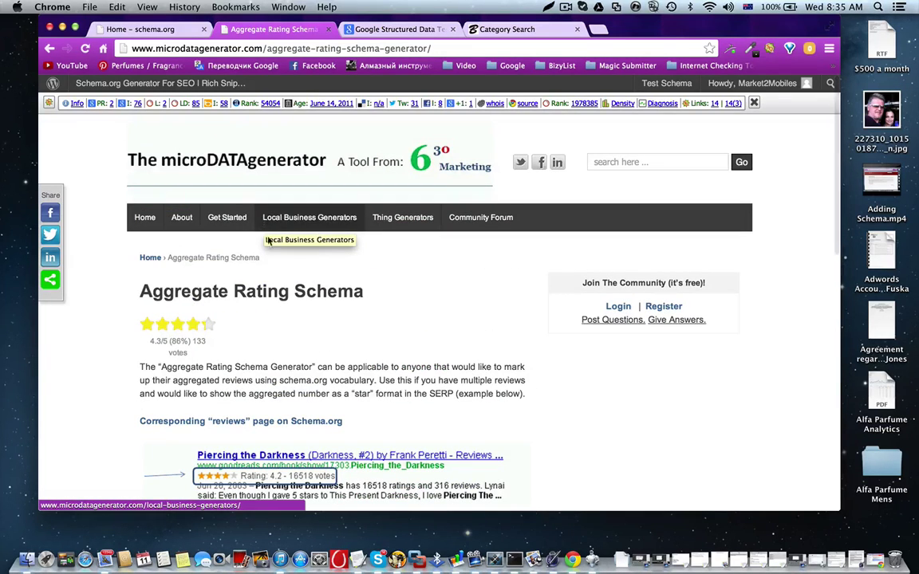
left_click(404, 224)
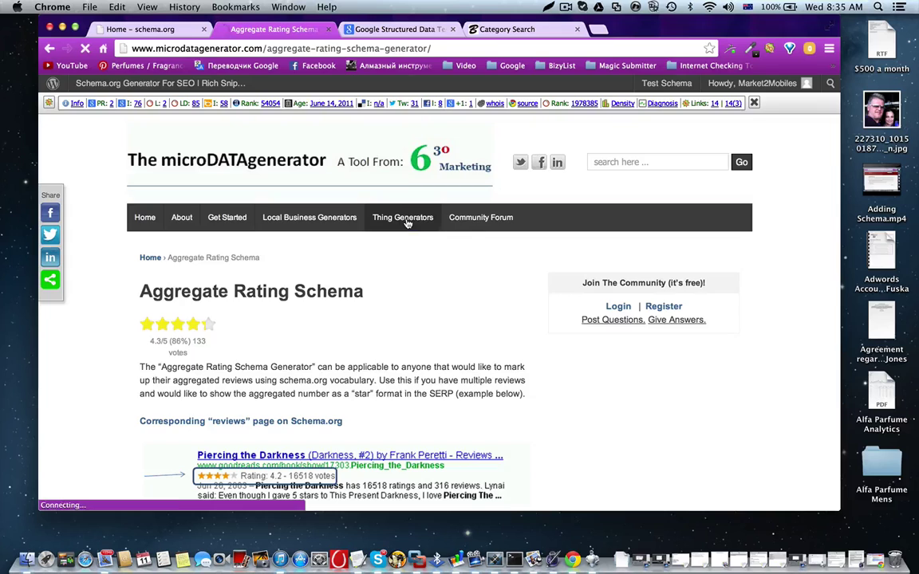
scroll(312, 334, "down", 5)
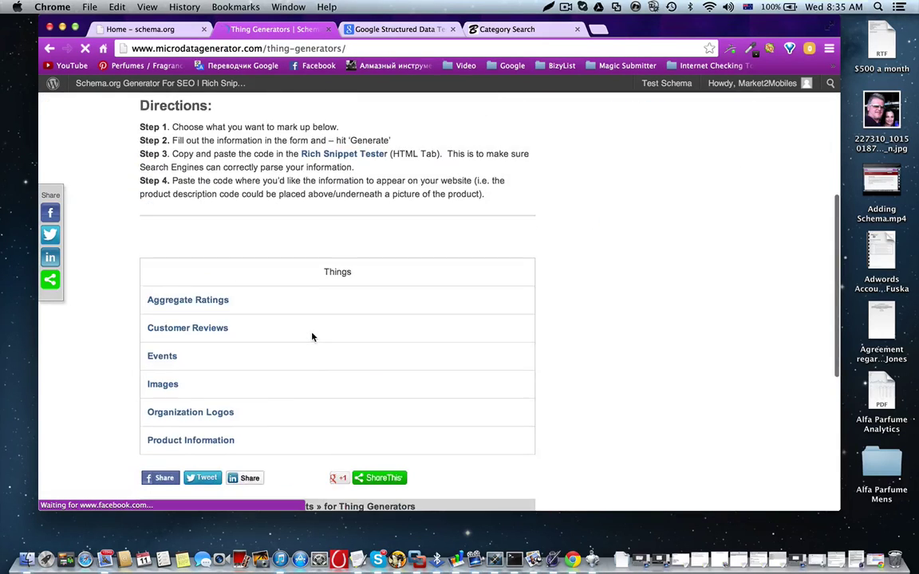
scroll(307, 340, "down", 3)
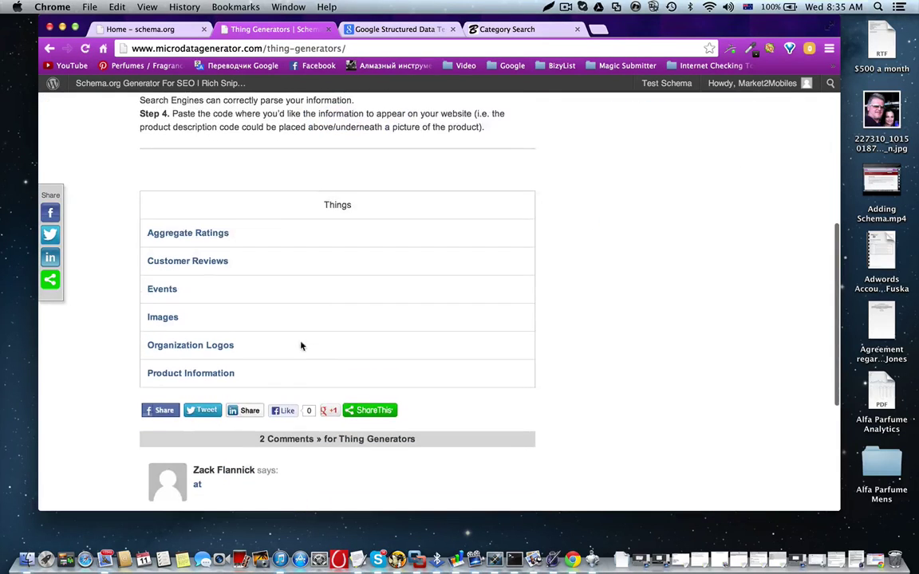
left_click(202, 349)
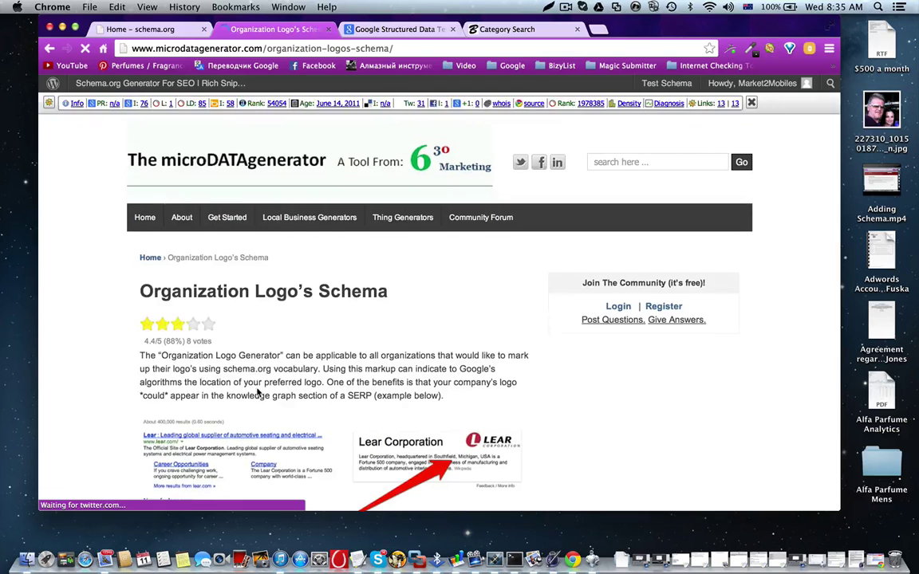
Select the empty Home Page URL and Company Logo File fields of the Organization Logo's Schema form
scroll(247, 374, "down", 5)
scroll(257, 390, "down", 4)
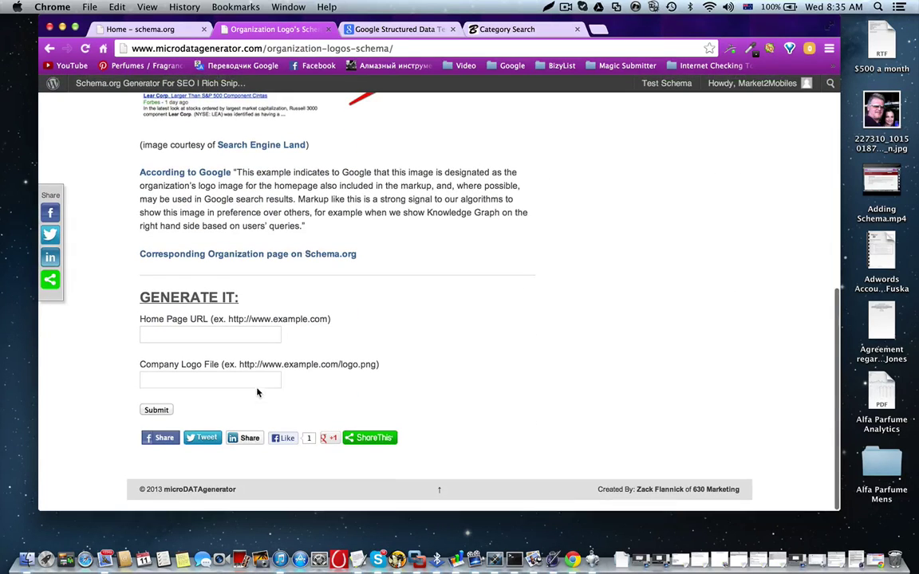
left_click(246, 334)
left_click(213, 381)
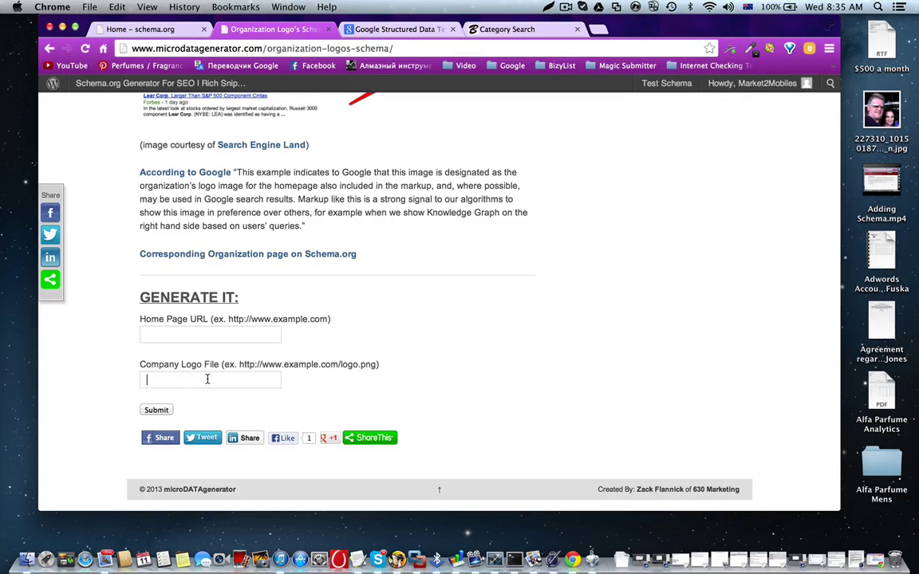
scroll(207, 378, "up", 5)
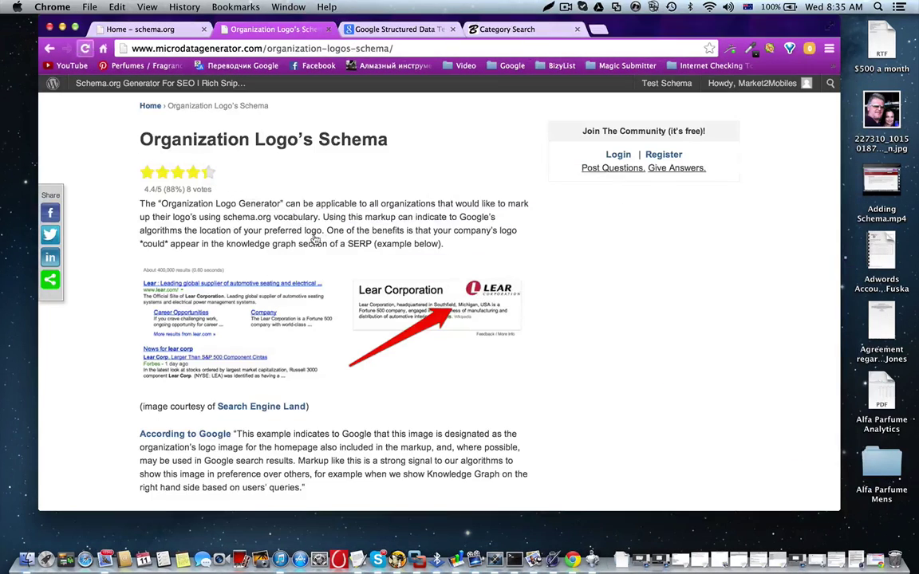
left_click(413, 31)
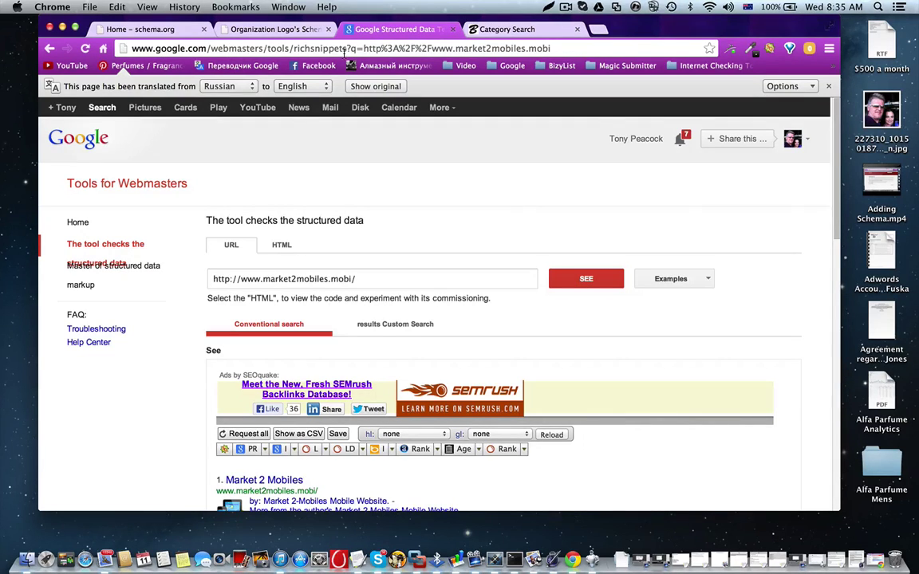
scroll(265, 287, "down", 1)
scroll(264, 287, "down", 2)
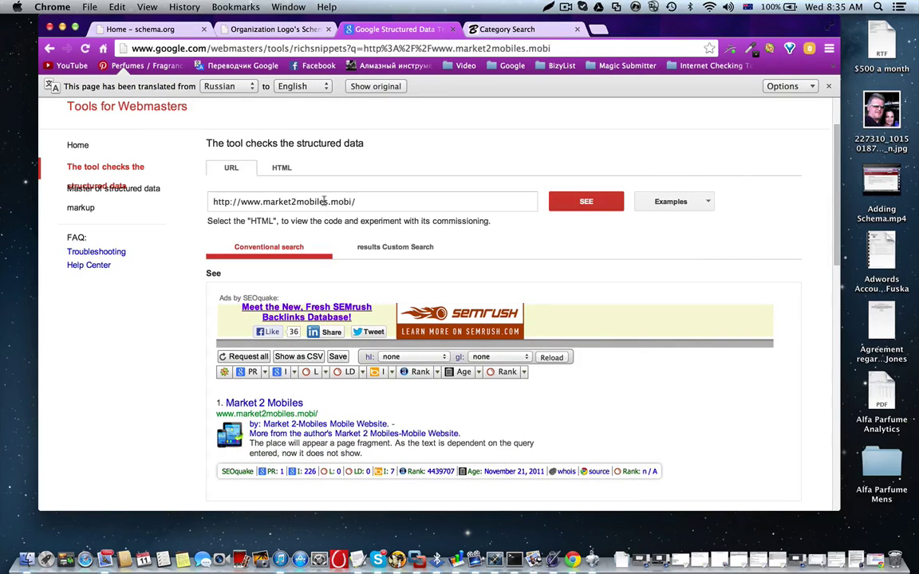
left_click(586, 201)
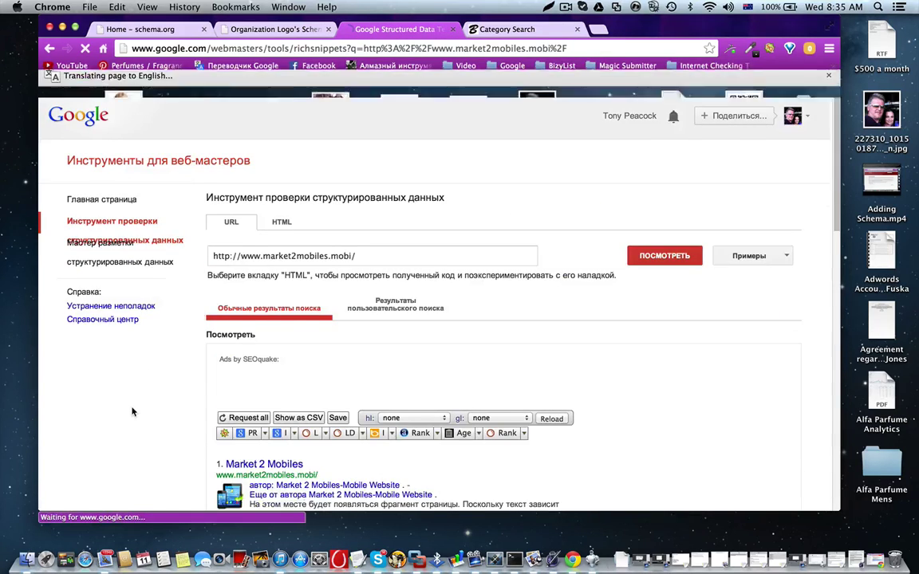
Review the extracted InternetMarketingService, postal address and Organization logo items in the results
scroll(132, 411, "down", 5)
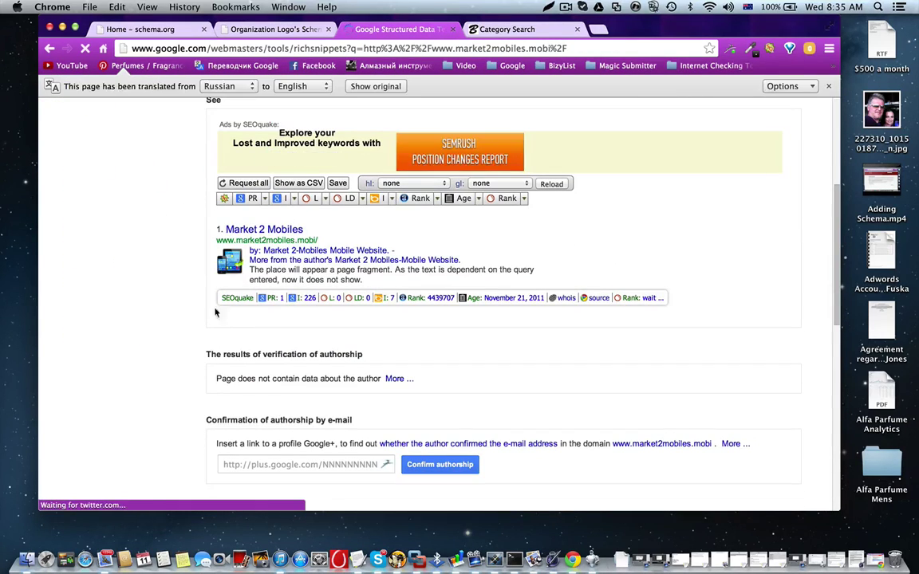
scroll(220, 315, "down", 2)
scroll(247, 326, "down", 4)
scroll(246, 326, "down", 4)
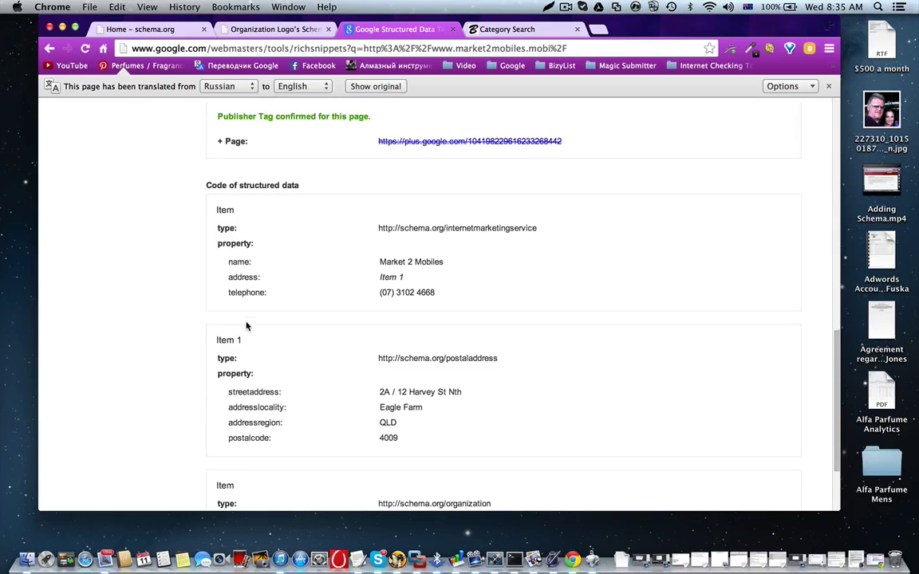
scroll(245, 318, "up", 2)
scroll(231, 315, "down", 2)
scroll(226, 314, "down", 2)
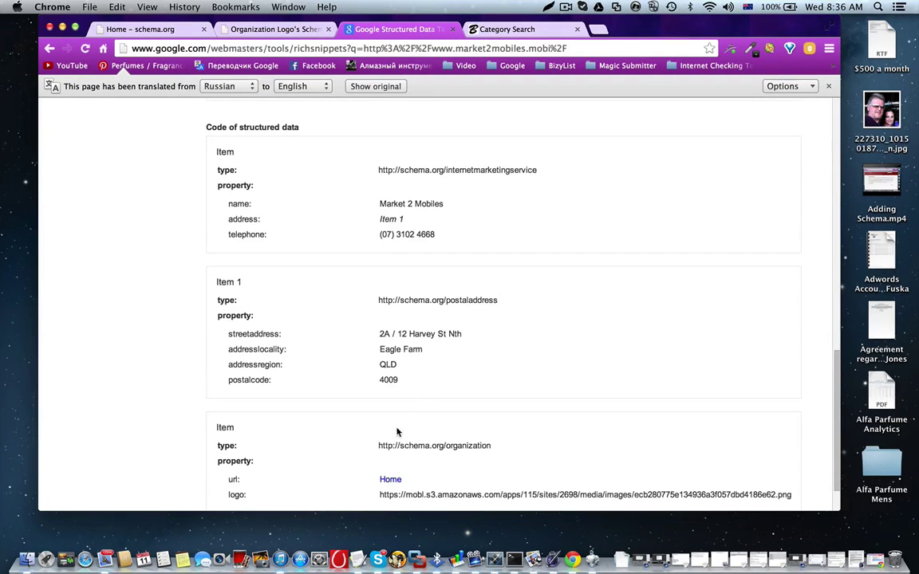
scroll(399, 398, "down", 3)
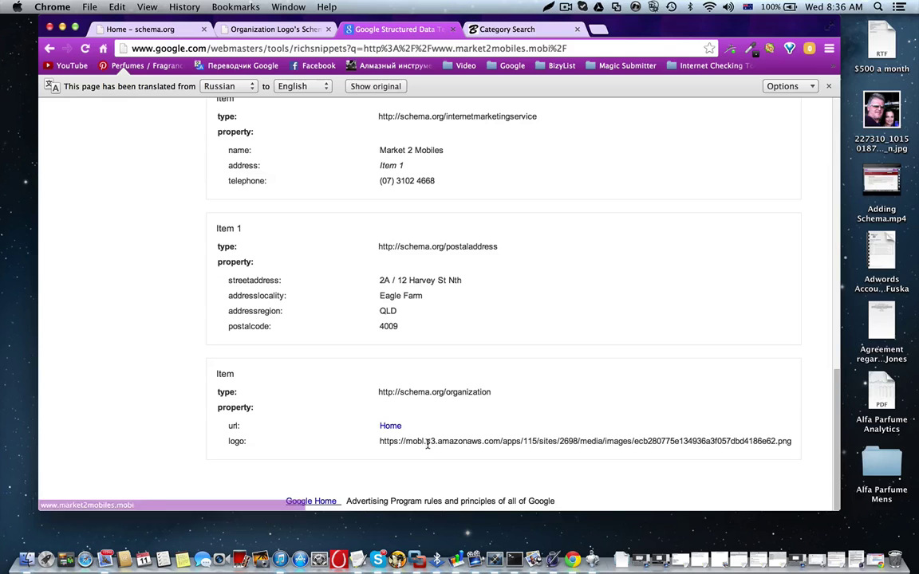
scroll(529, 418, "up", 1)
scroll(529, 417, "up", 3)
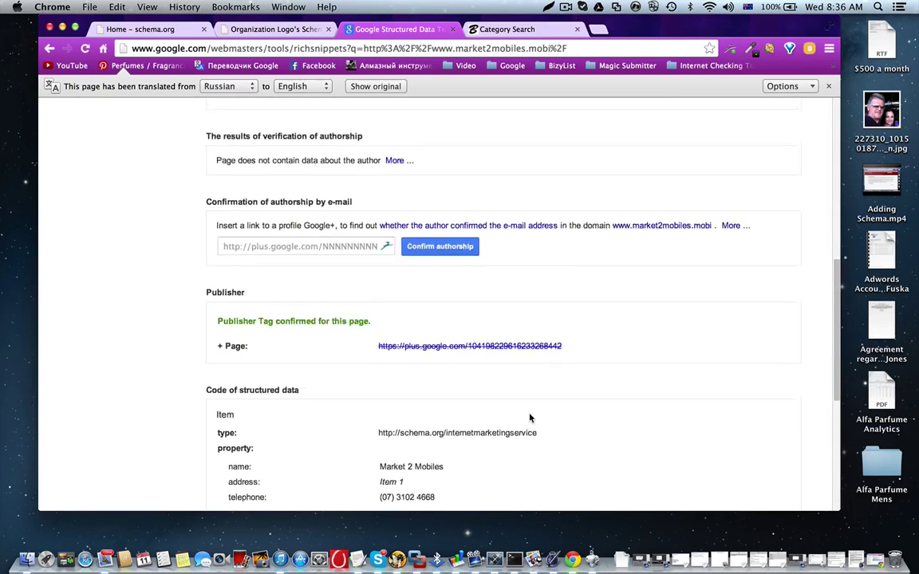
scroll(529, 418, "up", 3)
scroll(530, 417, "up", 1)
scroll(530, 418, "up", 5)
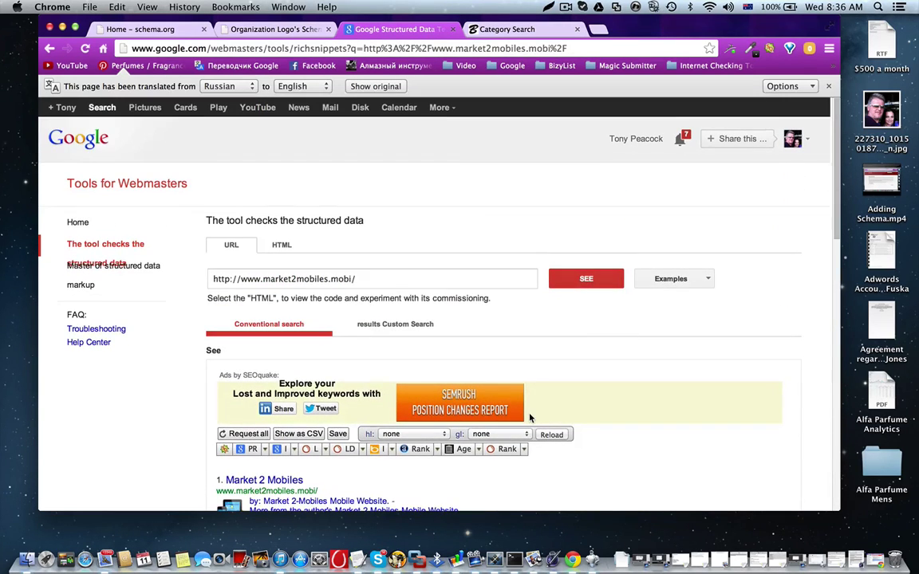